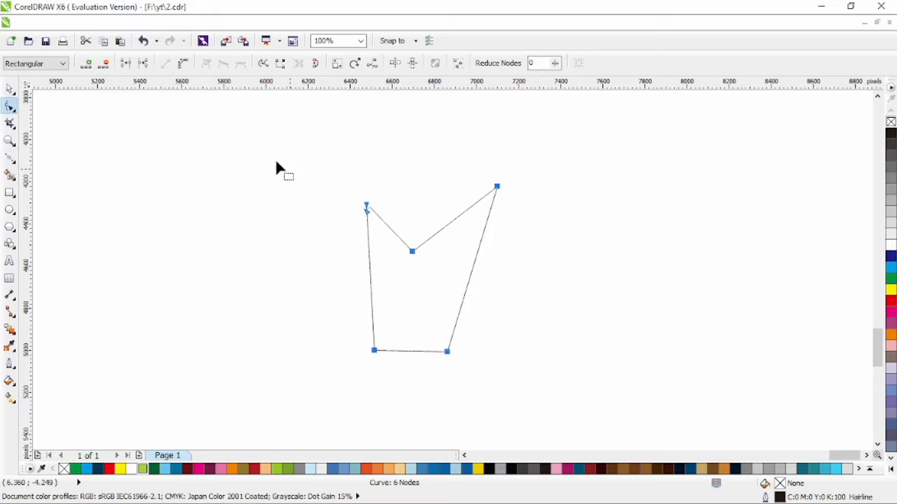
# Step: Join the open end nodes of the trunk outline and bend both side edges inward into curves
pyautogui.click(130, 61)
pyautogui.moveTo(371, 288); pyautogui.dragTo(394, 292)
pyautogui.hotkey('ctrl', 'z')
pyautogui.moveTo(453, 287); pyautogui.dragTo(432, 296)
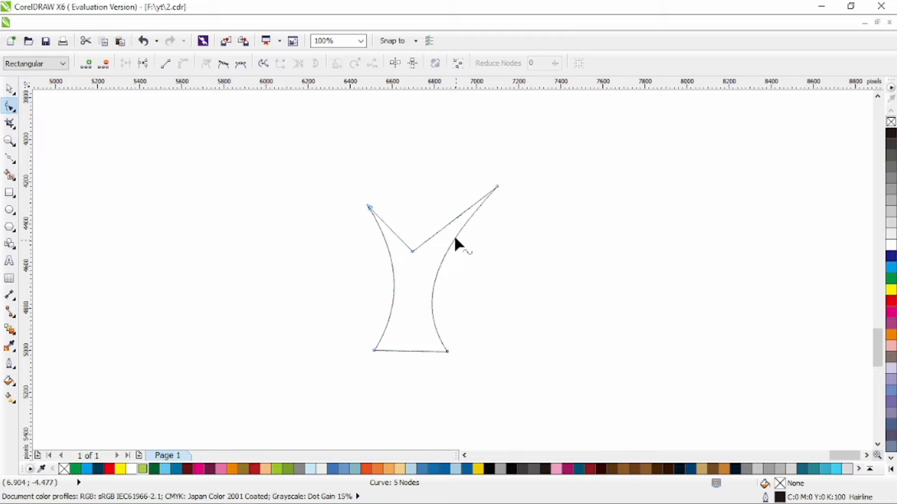
# Step: Bend the trunk outline's upper edges and adjust the tips to form two thin, curved branches spreading outward
pyautogui.moveTo(446, 218); pyautogui.dragTo(447, 219)
pyautogui.moveTo(492, 187); pyautogui.dragTo(502, 193)
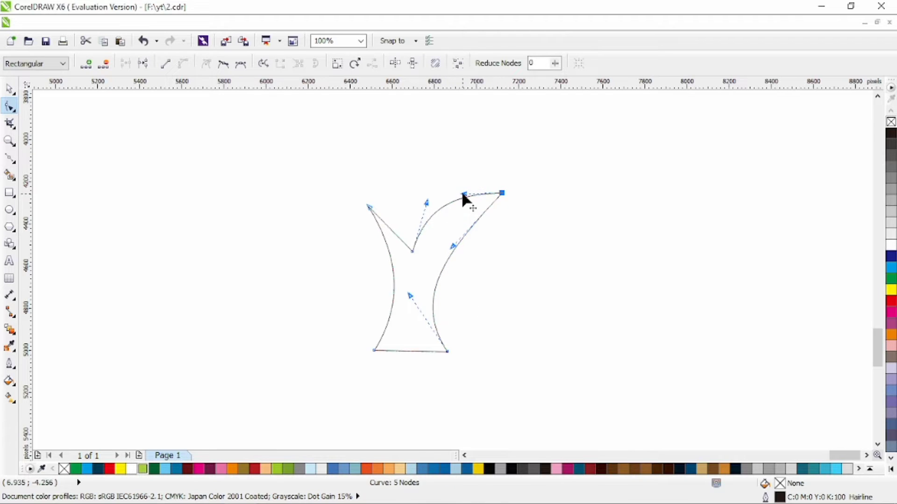
pyautogui.moveTo(453, 247); pyautogui.dragTo(436, 189)
pyautogui.moveTo(382, 218); pyautogui.dragTo(409, 207)
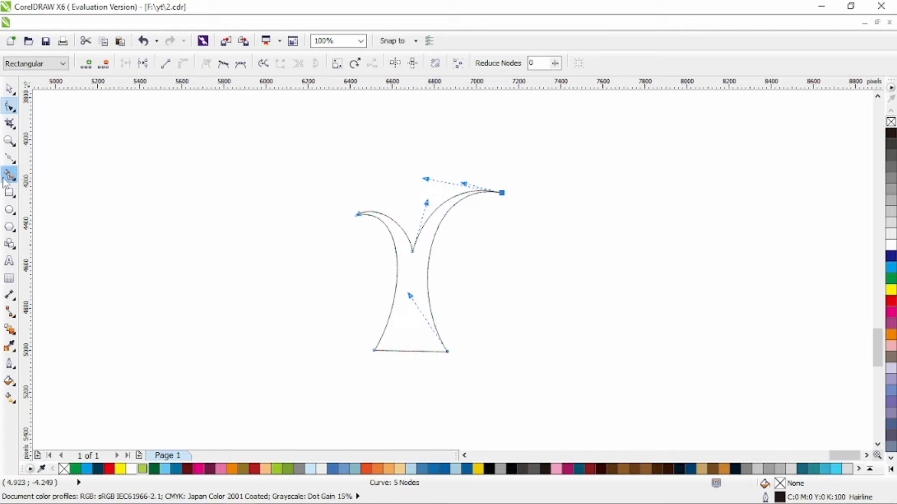
# Step: Draw a narrow closed triangle with the Bezier tool, rising from the trunk's fork towards the upper left
pyautogui.click(9, 159)
pyautogui.click(407, 269)
pyautogui.click(358, 149)
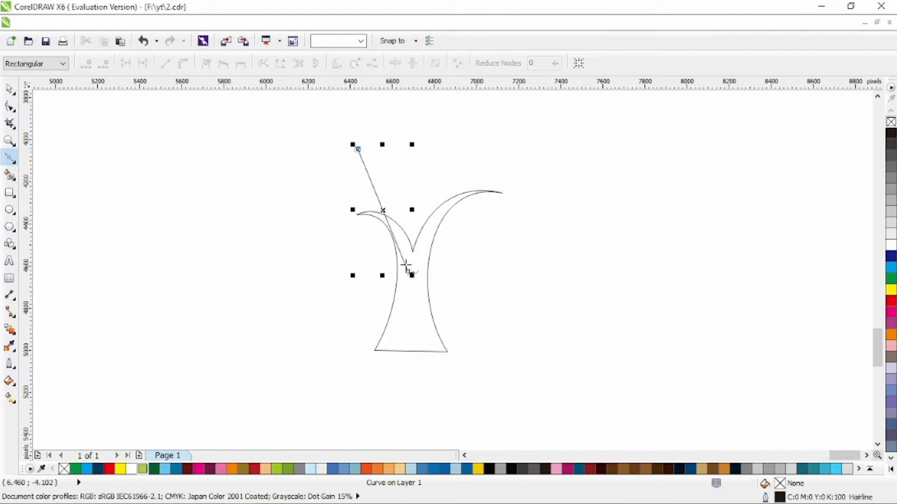
pyautogui.click(417, 272)
# Step: Convert the narrow triangle's lines to curves and shape it into a pointed branch arching to the upper left
pyautogui.click(9, 106)
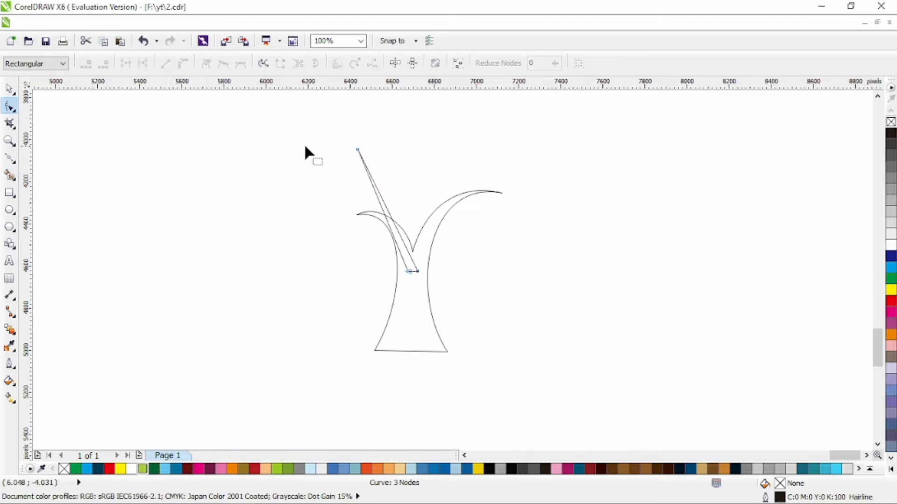
pyautogui.moveTo(358, 150); pyautogui.dragTo(354, 154)
pyautogui.click(183, 65)
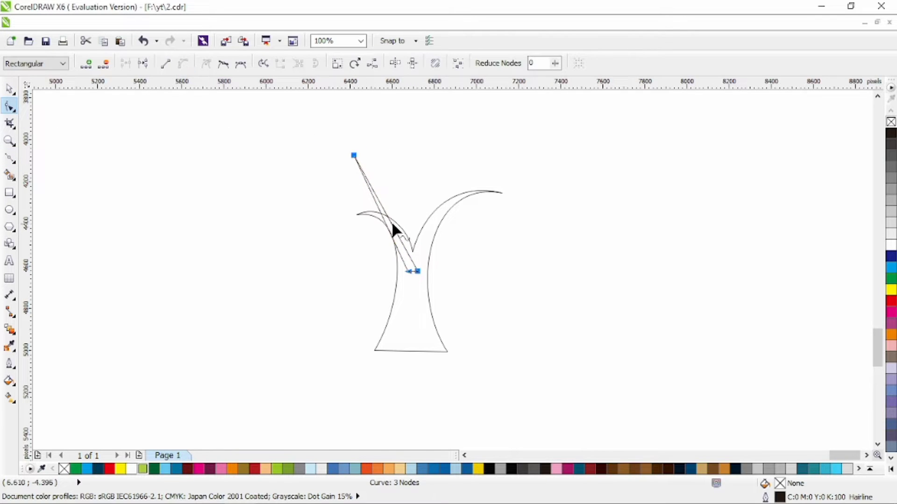
pyautogui.moveTo(392, 221); pyautogui.dragTo(411, 218)
pyautogui.moveTo(353, 159); pyautogui.dragTo(353, 161)
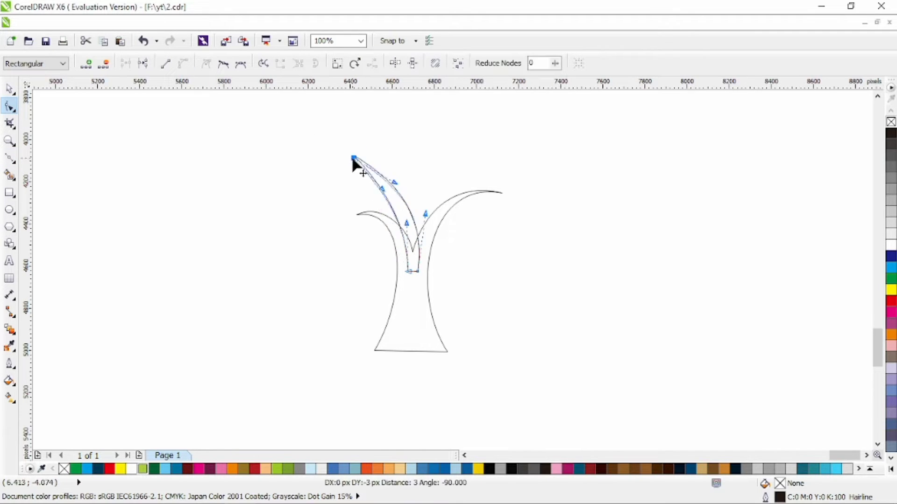
pyautogui.moveTo(383, 199); pyautogui.dragTo(391, 183)
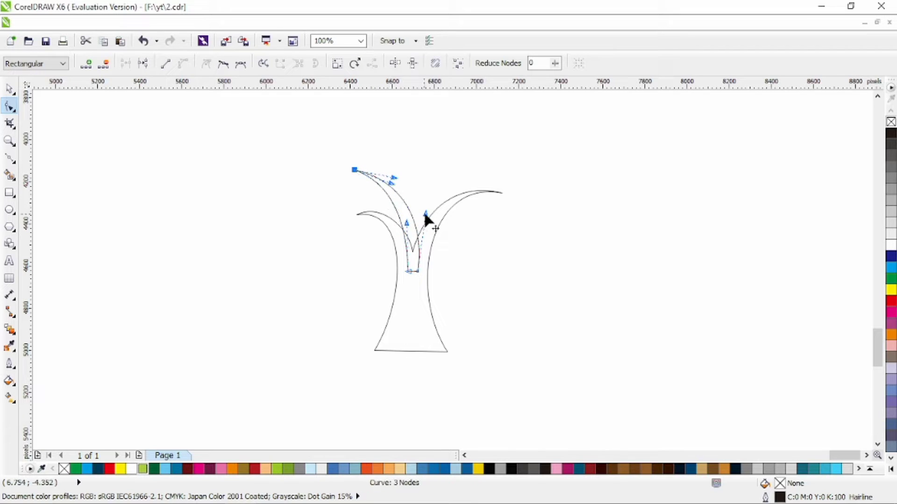
pyautogui.moveTo(408, 218); pyautogui.dragTo(408, 218)
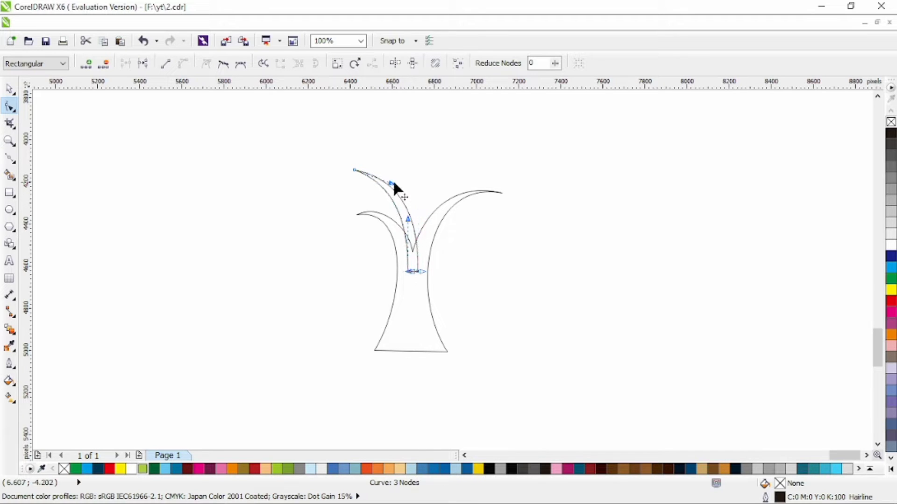
pyautogui.moveTo(392, 182); pyautogui.dragTo(395, 171)
# Step: Draw a second narrow closed triangle from inside the trunk up to the right for another branch
pyautogui.click(10, 158)
pyautogui.click(420, 290)
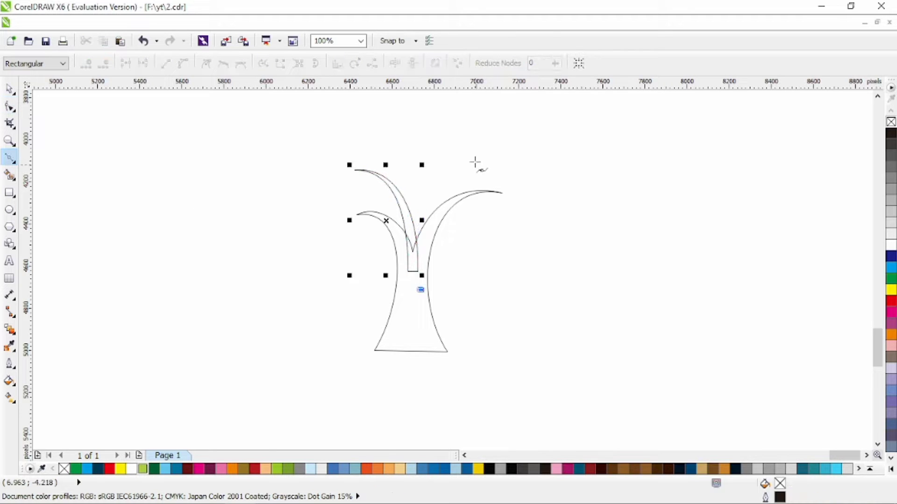
pyautogui.click(462, 166)
pyautogui.click(402, 284)
pyautogui.click(420, 290)
# Step: Bend the second triangle's sides and adjust its tip to form a branch arching to the upper right
pyautogui.press('F10')
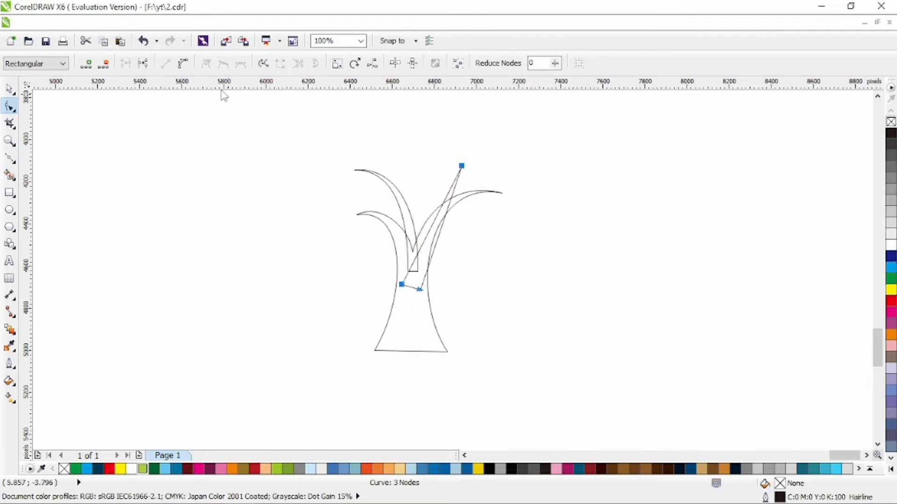
pyautogui.moveTo(434, 221)
pyautogui.mouseDown()
pyautogui.moveTo(411, 204)
pyautogui.moveTo(427, 208)
pyautogui.mouseUp()
pyautogui.moveTo(462, 165)
pyautogui.mouseDown()
pyautogui.moveTo(420, 168)
pyautogui.moveTo(467, 173)
pyautogui.mouseUp()
# Step: Draw a small closed triangle above the upper-left branch and bend its sides into a curved twig
pyautogui.press('F5')
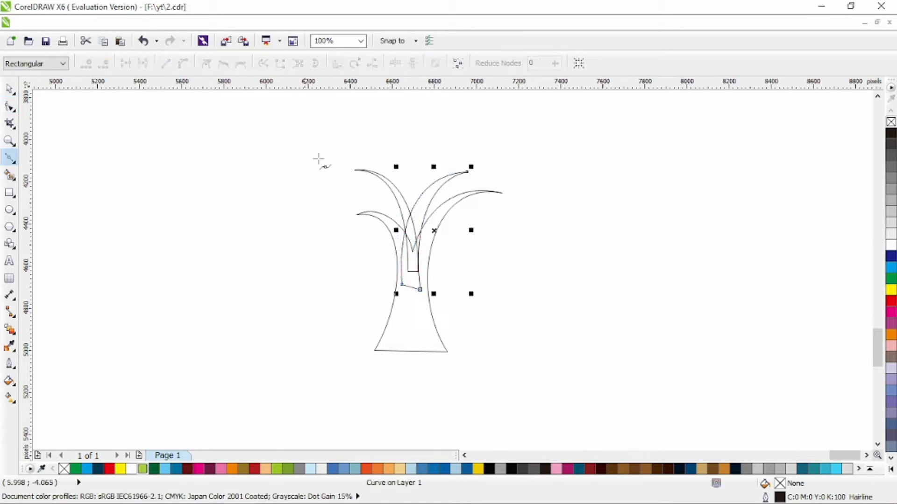
pyautogui.scroll(1, 397, 208)
pyautogui.click(406, 184)
pyautogui.scroll(2, 409, 177)
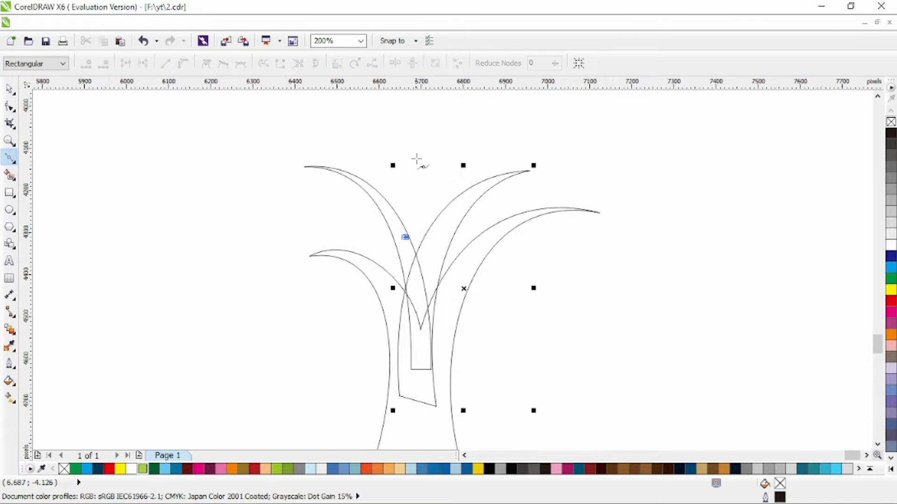
pyautogui.click(416, 159)
pyautogui.click(393, 218)
pyautogui.click(405, 236)
pyautogui.press('F10')
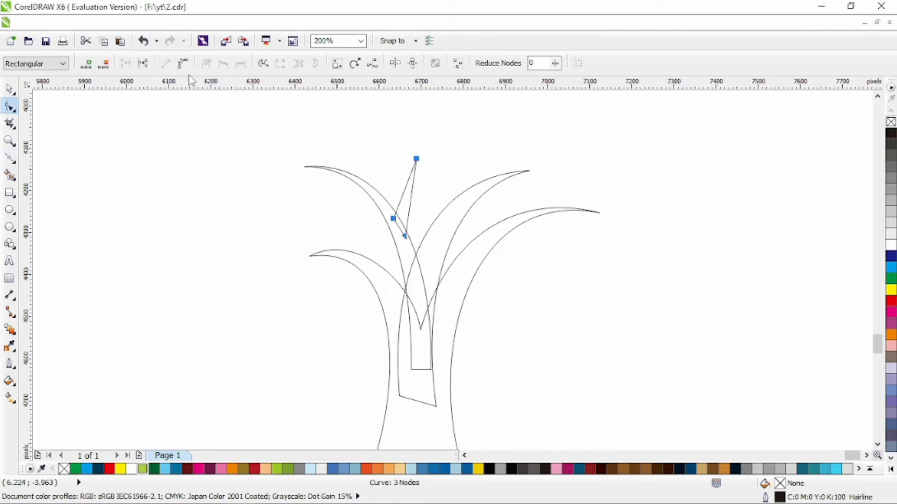
pyautogui.moveTo(405, 190); pyautogui.dragTo(440, 191)
# Step: Duplicate the small twig onto the upper-right branch and reshape its nodes and handles into a shorter twig
pyautogui.press('space')
pyautogui.press('space')
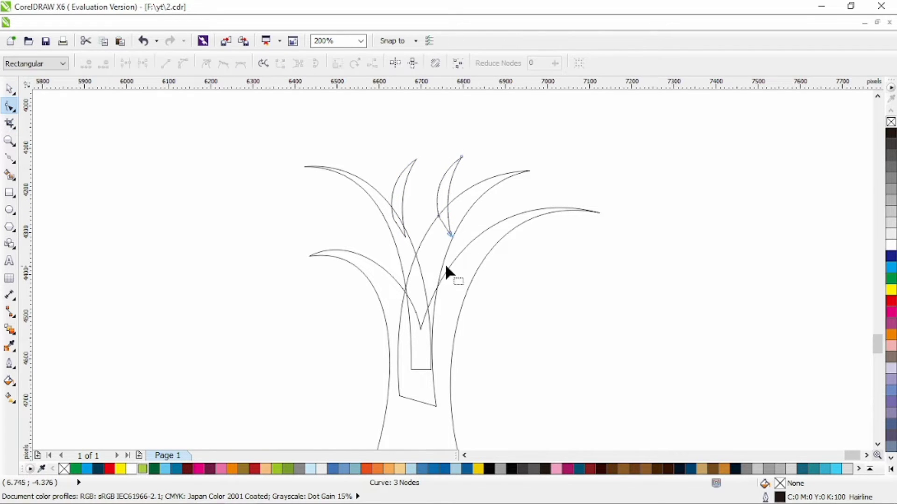
pyautogui.moveTo(462, 157); pyautogui.dragTo(442, 192)
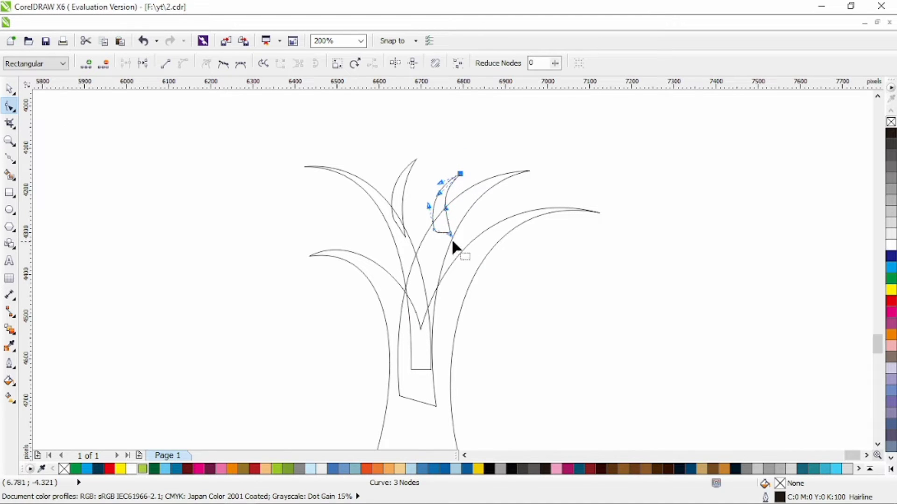
pyautogui.moveTo(448, 237); pyautogui.dragTo(449, 186)
pyautogui.moveTo(441, 183); pyautogui.dragTo(450, 179)
pyautogui.moveTo(430, 205); pyautogui.dragTo(460, 178)
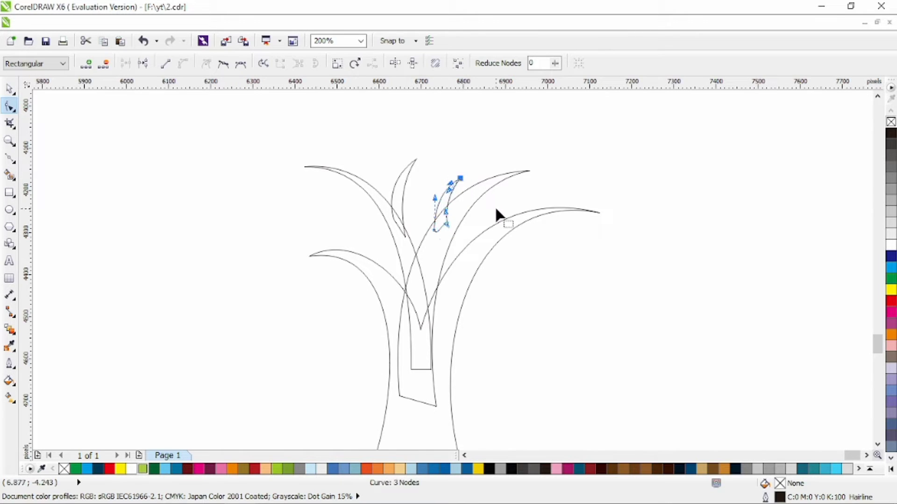
# Step: Refine the trunk's lower-left branch by adjusting the curve handles at its tip
pyautogui.click(9, 87)
pyautogui.click(204, 187)
pyautogui.scroll(-1, 328, 239)
pyautogui.scroll(-1, 401, 299)
pyautogui.scroll(1, 400, 299)
pyautogui.click(402, 301)
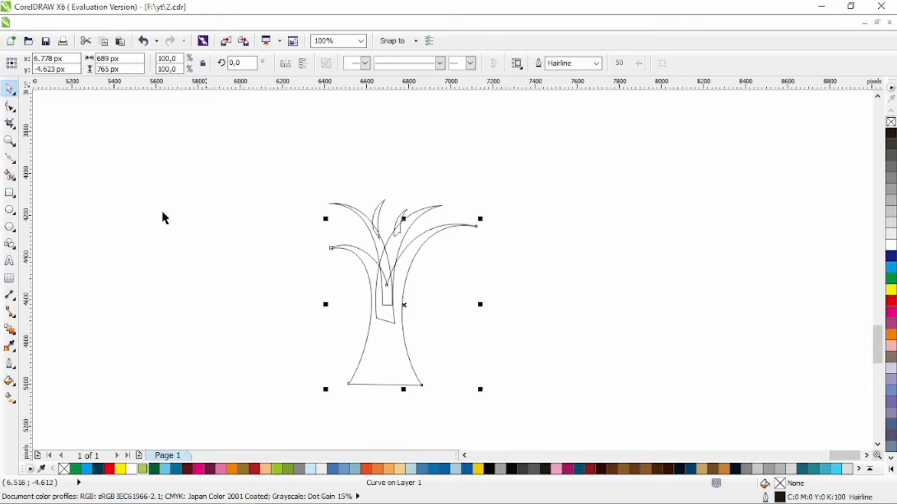
pyautogui.click(10, 107)
pyautogui.scroll(1, 308, 274)
pyautogui.click(404, 241)
pyautogui.moveTo(457, 204); pyautogui.dragTo(458, 212)
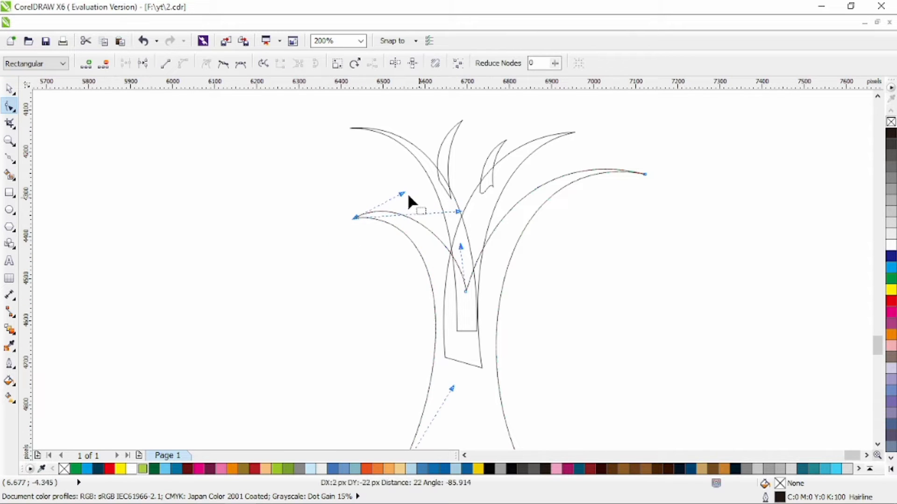
pyautogui.moveTo(402, 194); pyautogui.dragTo(404, 202)
# Step: Adjust the upper-left branch's curve and move its base node outward to widen the base
pyautogui.click(396, 141)
pyautogui.moveTo(400, 144); pyautogui.dragTo(402, 150)
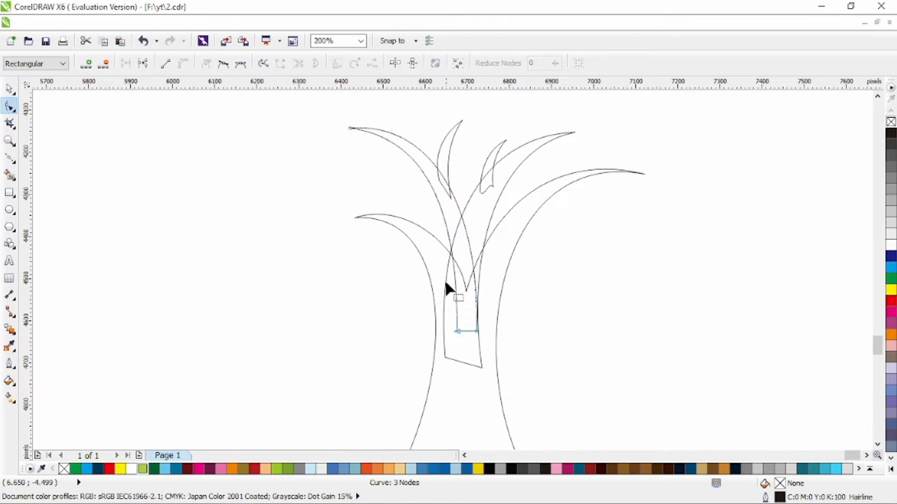
pyautogui.moveTo(457, 331); pyautogui.dragTo(446, 332)
pyautogui.scroll(-1, 448, 229)
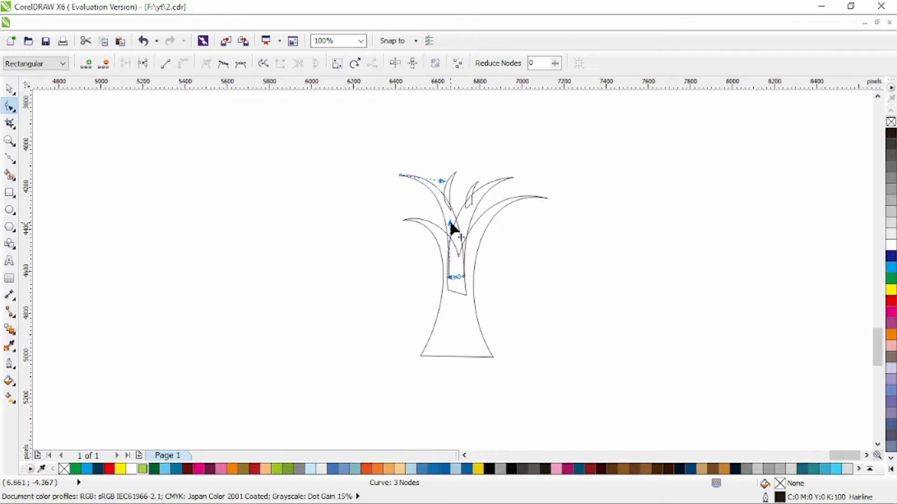
pyautogui.click(14, 89)
pyautogui.click(204, 204)
# Step: Add nodes along the trunk's bottom edge and offset them to form an uneven root outline
pyautogui.press('F10')
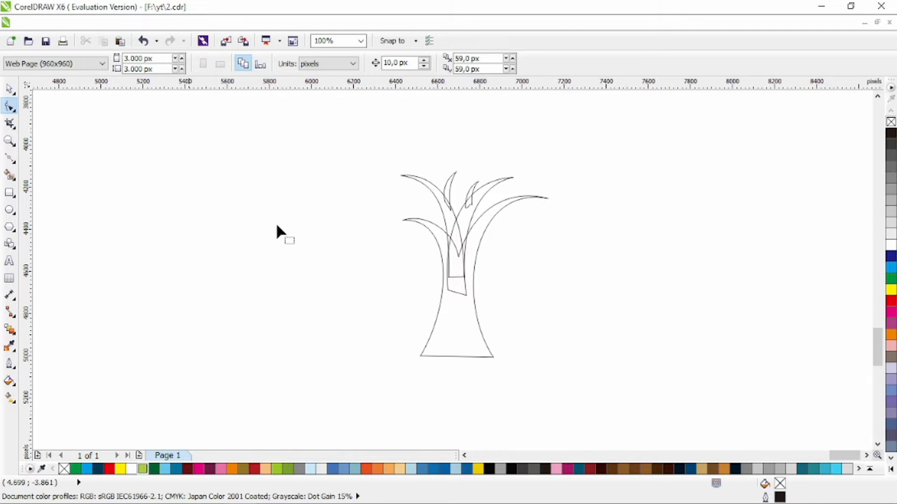
pyautogui.scroll(-1, 373, 280)
pyautogui.click(451, 344)
pyautogui.doubleClick(450, 343)
pyautogui.moveTo(450, 343); pyautogui.dragTo(490, 325)
pyautogui.scroll(1, 464, 335)
pyautogui.doubleClick(468, 323)
pyautogui.doubleClick(504, 337)
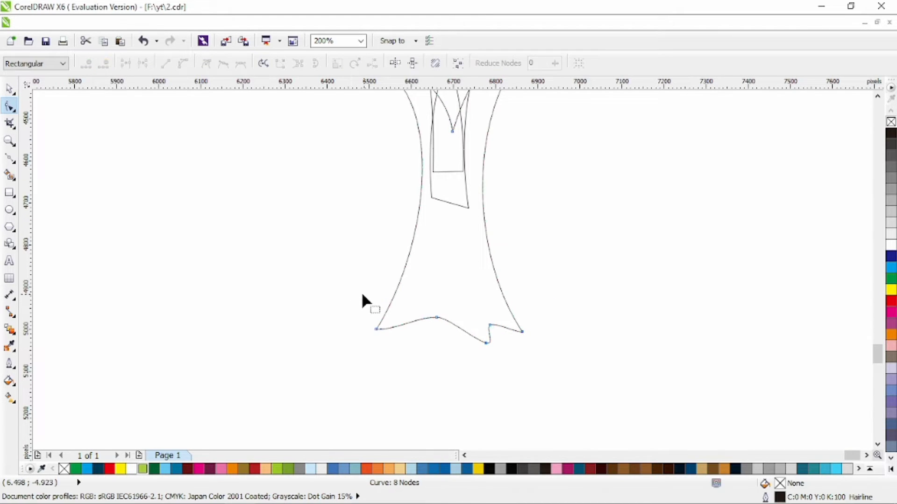
# Step: Smooth the root outline by adjusting the curve handles at the trunk's left corner and at the lowest root node
pyautogui.moveTo(396, 330); pyautogui.dragTo(395, 341)
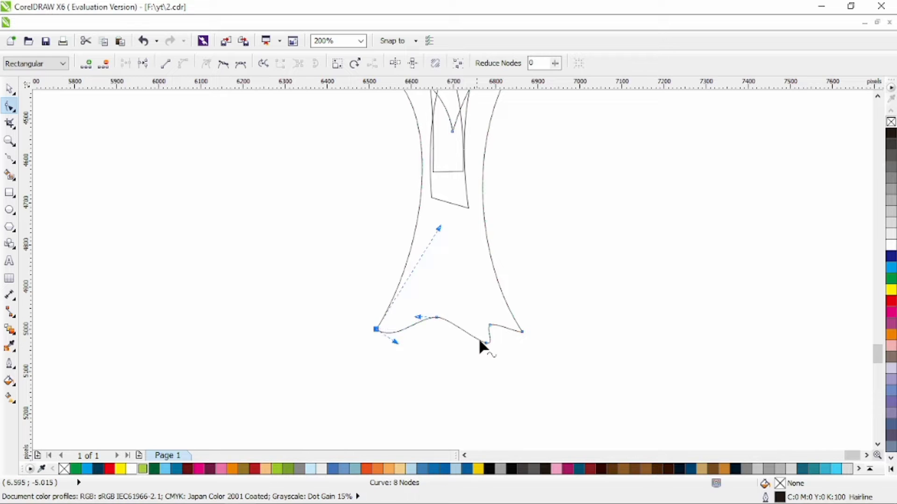
pyautogui.click(485, 343)
pyautogui.moveTo(477, 340); pyautogui.dragTo(463, 342)
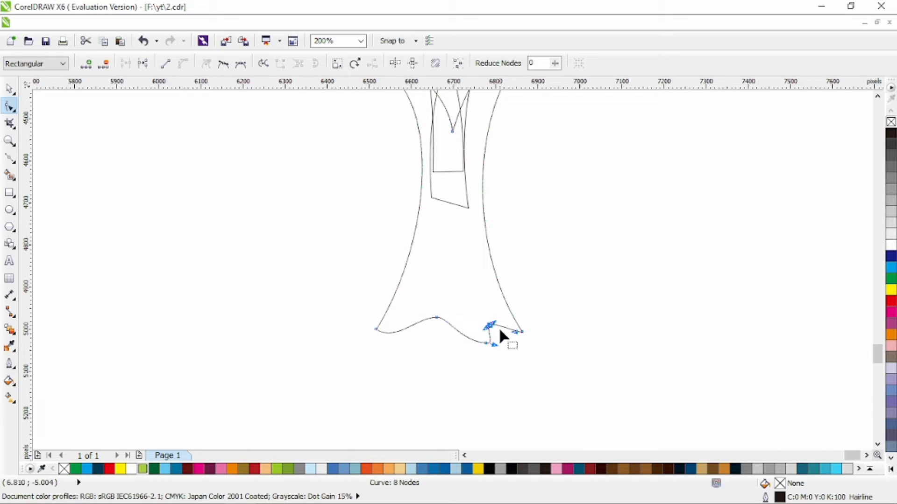
# Step: Select the trunk, branches and twigs and weld them into a single tree outline
pyautogui.scroll(-1, 527, 342)
pyautogui.click(11, 92)
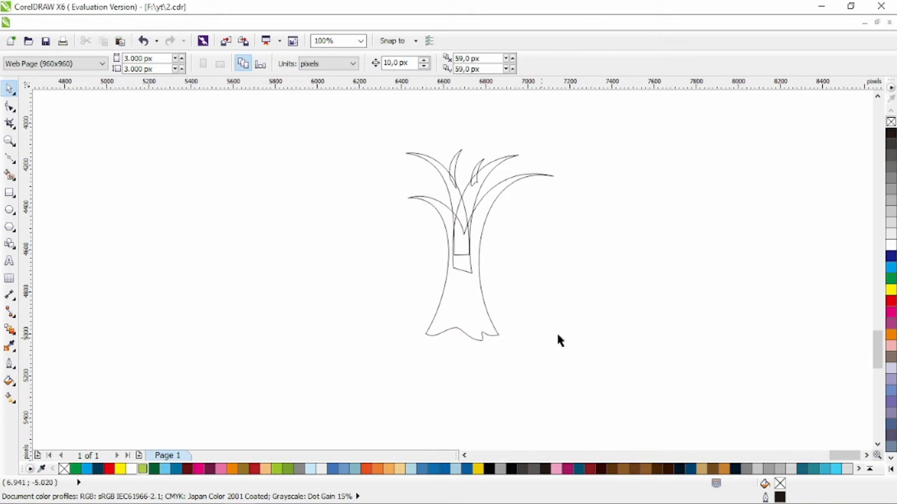
pyautogui.moveTo(610, 132); pyautogui.dragTo(282, 374)
pyautogui.click(406, 63)
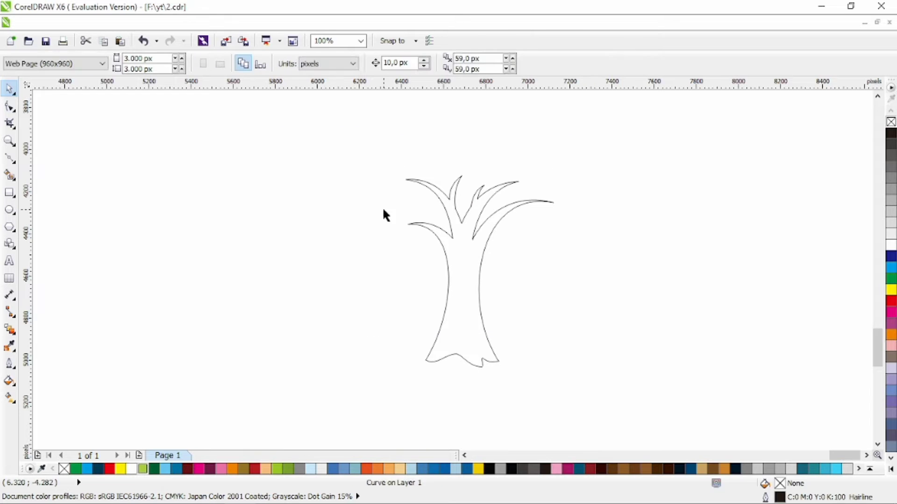
# Step: Slim the welded tree's trunk by bending its side edges slightly inward
pyautogui.click(452, 273)
pyautogui.press('F10')
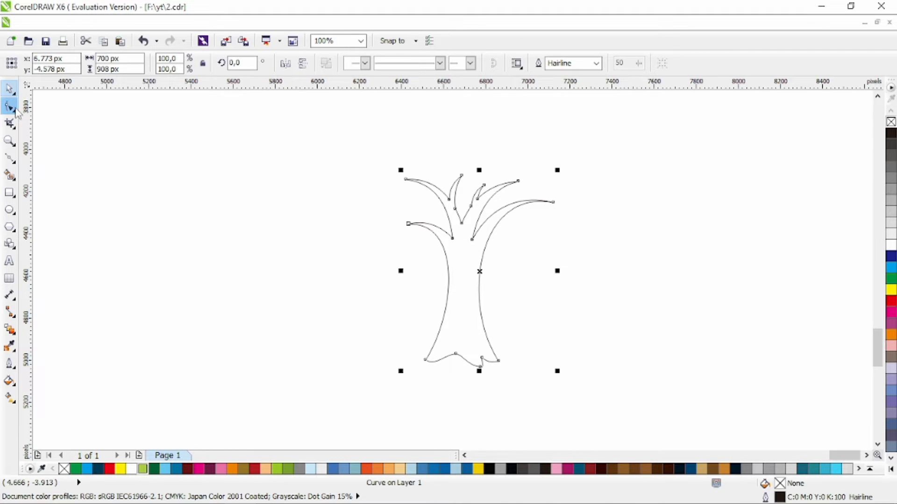
pyautogui.moveTo(482, 260); pyautogui.dragTo(477, 261)
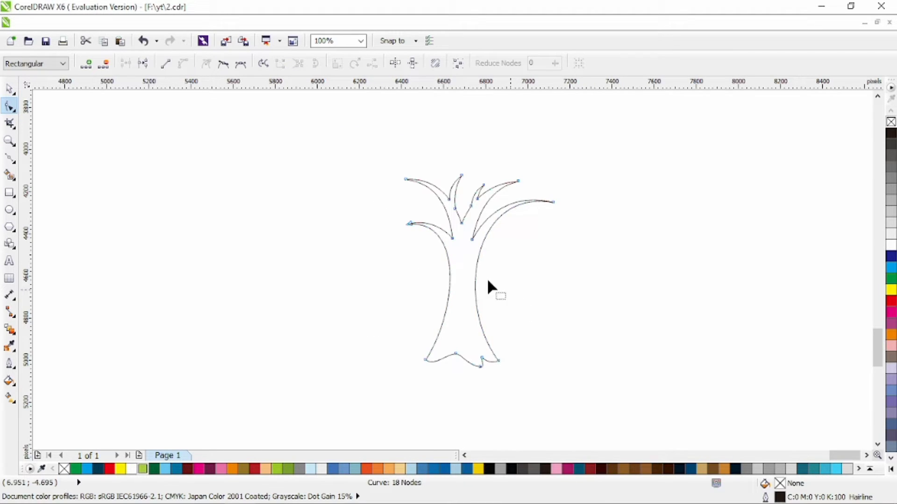
pyautogui.click(10, 88)
pyautogui.click(239, 229)
# Step: Draw a vertical line about 228 px long with the Freehand tool beside the tree and bend it into an arc
pyautogui.click(11, 161)
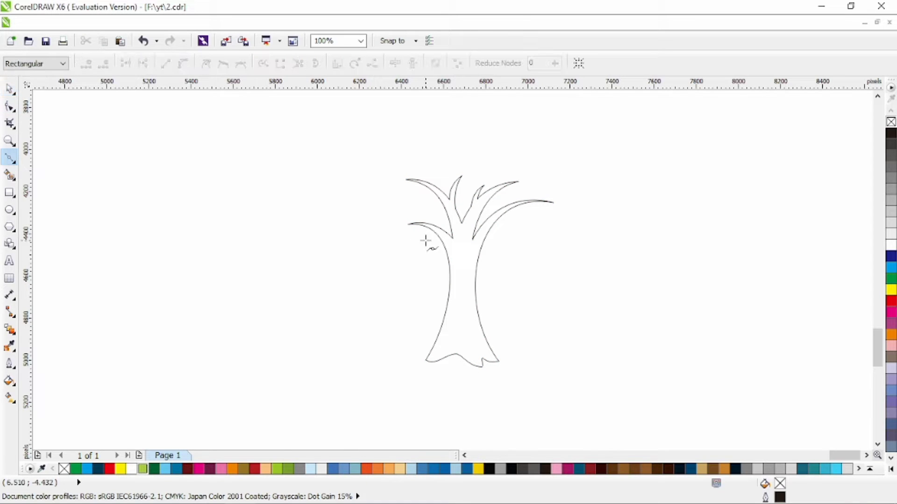
pyautogui.click(13, 161)
pyautogui.click(49, 156)
pyautogui.click(367, 228)
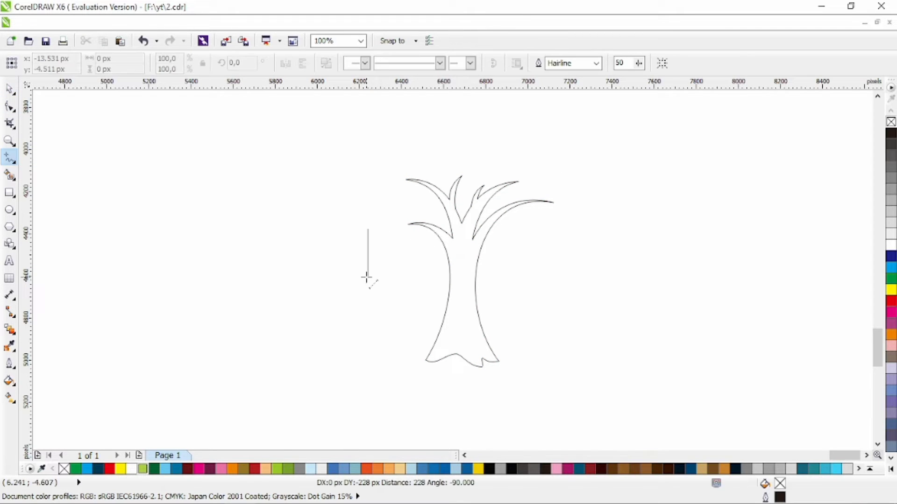
pyautogui.click(368, 277)
pyautogui.click(10, 107)
pyautogui.moveTo(368, 250); pyautogui.dragTo(393, 235)
# Step: Make a horizontally mirrored copy of the arc so that the two arcs form a leaf shape
pyautogui.click(11, 90)
pyautogui.scroll(1, 361, 251)
pyautogui.rightClick(391, 252)
pyautogui.click(285, 64)
# Step: Combine the two arcs into one curve and join their end nodes to form a leaf outline
pyautogui.keyDown('shift'); pyautogui.click(353, 228); pyautogui.keyUp('shift')
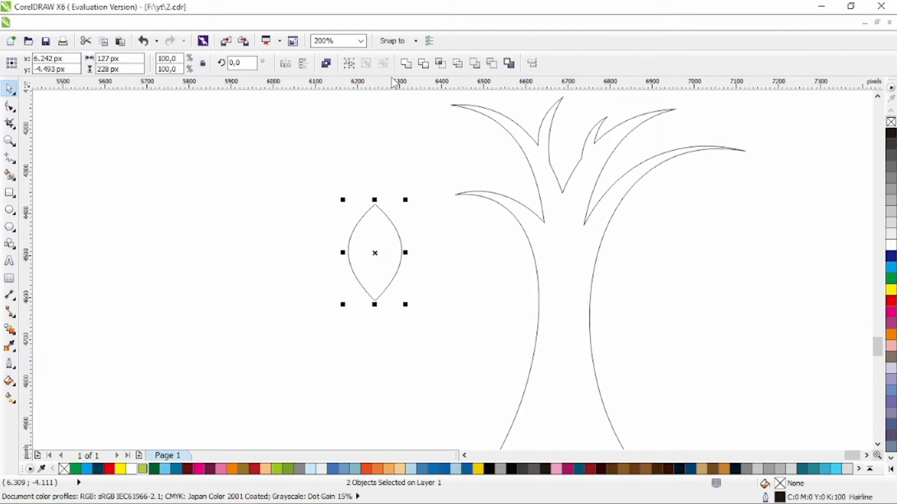
pyautogui.click(326, 63)
pyautogui.click(9, 106)
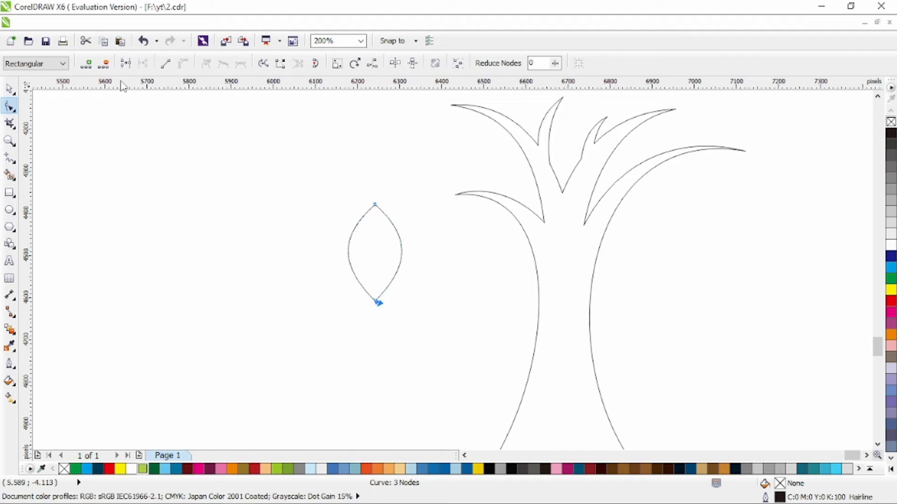
pyautogui.press('space')
# Step: Create a narrow copy of the leaf about 32 px wide and position it centred over the leaf's lower half
pyautogui.moveTo(405, 253); pyautogui.dragTo(382, 282)
pyautogui.rightClick(392, 252)
pyautogui.moveTo(391, 294); pyautogui.dragTo(386, 295)
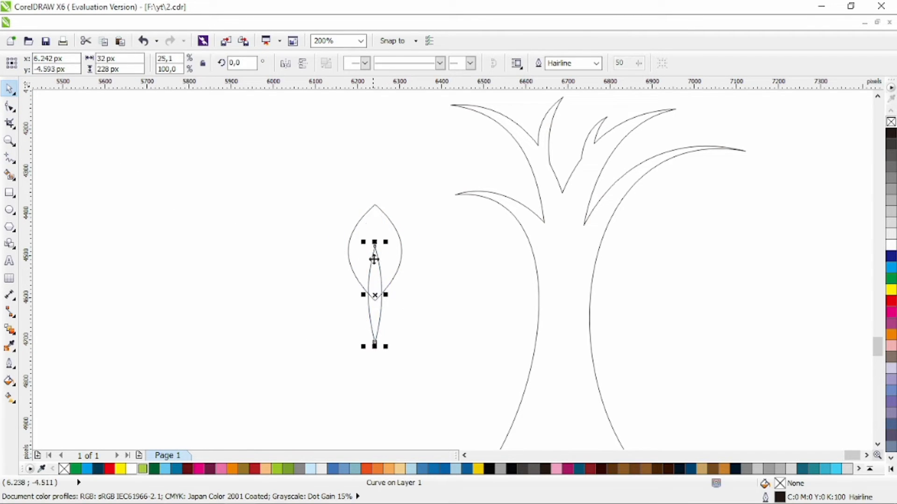
pyautogui.moveTo(375, 242); pyautogui.dragTo(375, 263)
pyautogui.moveTo(375, 281); pyautogui.dragTo(374, 240)
# Step: Trim the leaf with the narrow copy to cut a pointed slot in its base, and delete the narrow copy
pyautogui.keyDown('shift'); pyautogui.click(393, 228); pyautogui.keyUp('shift')
pyautogui.click(424, 63)
pyautogui.click(419, 201)
pyautogui.click(368, 276)
pyautogui.press('Delete')
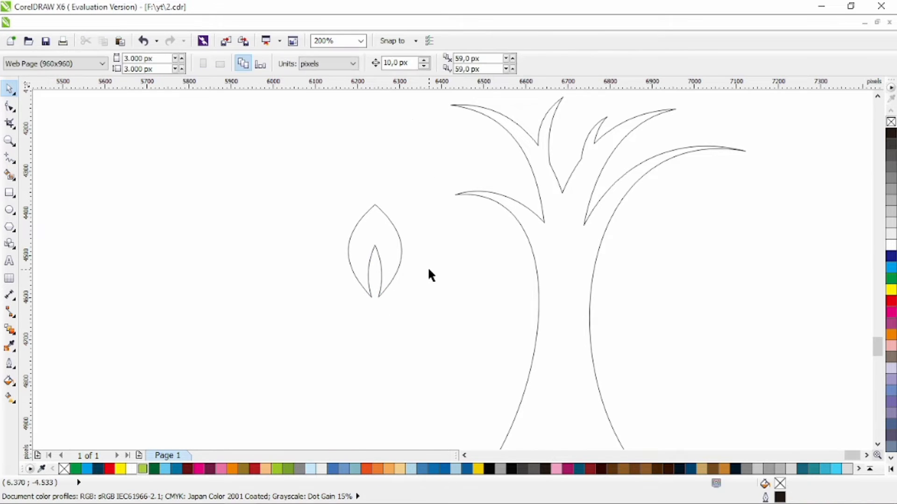
# Step: Rotate the leaf to 133.4° and place a copy of it beside the trunk below the lower left branch
pyautogui.click(385, 254)
pyautogui.click(386, 255)
pyautogui.moveTo(346, 301); pyautogui.dragTo(431, 239)
pyautogui.moveTo(386, 261); pyautogui.dragTo(488, 286)
pyautogui.rightClick(403, 257)
pyautogui.moveTo(488, 285); pyautogui.dragTo(403, 257)
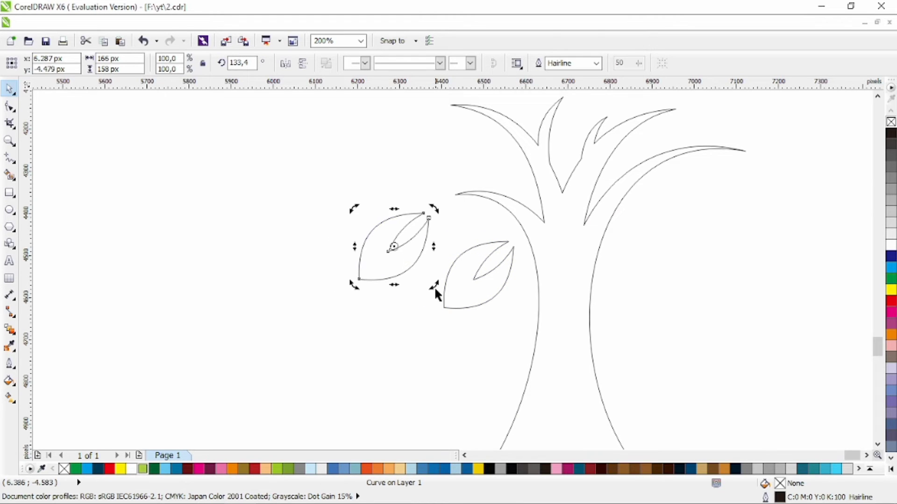
# Step: Rotate the left leaf to 116.1°, enlarge it to 114.3 %, and shrink the leaf nearer the trunk slightly
pyautogui.moveTo(435, 288); pyautogui.dragTo(333, 288)
pyautogui.click(448, 307)
pyautogui.moveTo(439, 313); pyautogui.dragTo(452, 307)
pyautogui.moveTo(406, 271); pyautogui.dragTo(426, 264)
pyautogui.scroll(-1, 426, 263)
pyautogui.scroll(2, 427, 263)
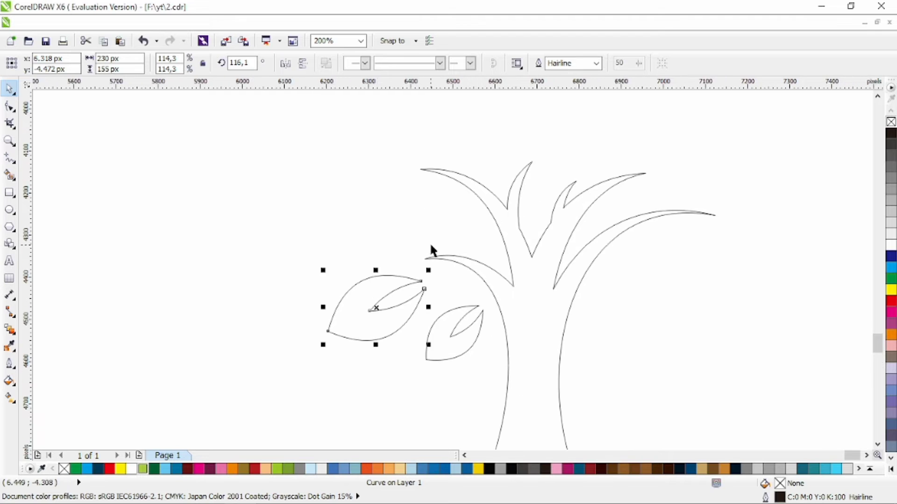
# Step: Scale both leaves down together so the larger one is at 91.2 %
pyautogui.keyDown('shift'); pyautogui.click(459, 355); pyautogui.keyUp('shift')
pyautogui.moveTo(322, 362); pyautogui.dragTo(355, 355)
pyautogui.click(356, 355)
# Step: Copy the larger leaf up and to the left, shrink it, rotate it nearly horizontal, and place it above the original
pyautogui.moveTo(390, 321); pyautogui.dragTo(327, 268)
pyautogui.rightClick(327, 267)
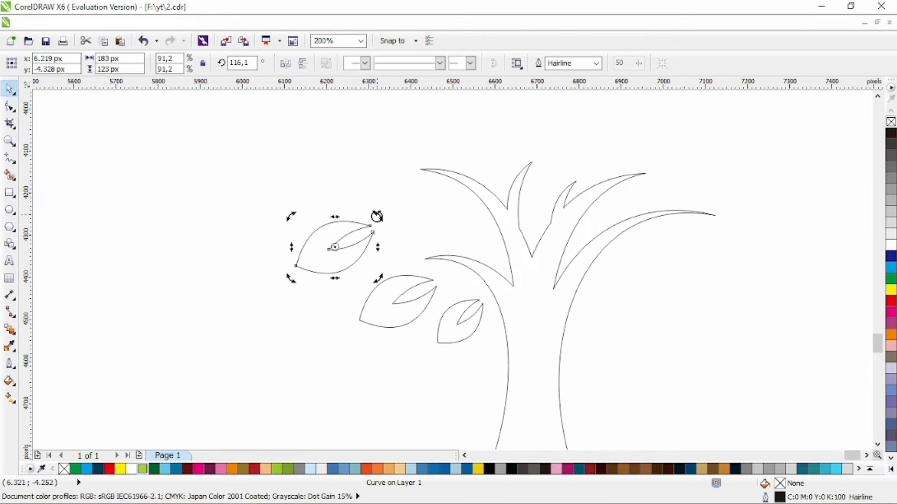
pyautogui.click(366, 232)
pyautogui.moveTo(377, 216); pyautogui.dragTo(344, 240)
pyautogui.moveTo(326, 243); pyautogui.dragTo(359, 254)
# Step: Add a larger leaf copy above the lower left branch and a small copy scaled to 41 % between the left branches
pyautogui.moveTo(359, 254); pyautogui.dragTo(369, 196)
pyautogui.rightClick(427, 211)
pyautogui.click(427, 212)
pyautogui.click(475, 224)
pyautogui.rightClick(421, 230)
pyautogui.click(416, 236)
# Step: Place another small copy of the leaf at the outer left of the crown, beside the larger leaf
pyautogui.moveTo(436, 247); pyautogui.dragTo(326, 208)
pyautogui.click(290, 206)
pyautogui.hotkey('ctrl', 'z')
pyautogui.moveTo(470, 232); pyautogui.dragTo(384, 211)
pyautogui.moveTo(361, 203); pyautogui.dragTo(361, 223)
pyautogui.click(372, 183)
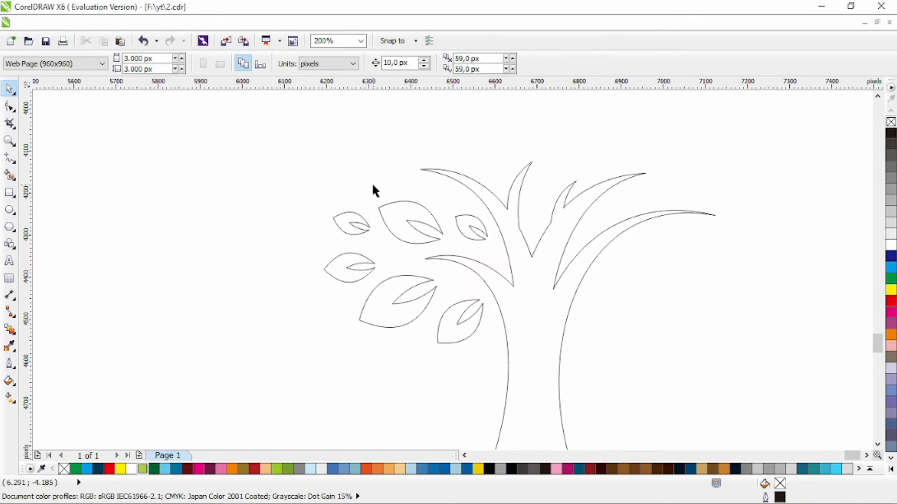
# Step: Place two copies of the larger leaf around the tip of the upper left branch
pyautogui.scroll(-1, 372, 183)
pyautogui.scroll(1, 425, 159)
pyautogui.rightClick(314, 195)
pyautogui.moveTo(346, 263); pyautogui.dragTo(370, 176)
pyautogui.moveTo(369, 176); pyautogui.dragTo(299, 208)
pyautogui.rightClick(298, 208)
# Step: Rotate and enlarge the outer left leaf copy and position it beside the upper left branch tip
pyautogui.click(337, 195)
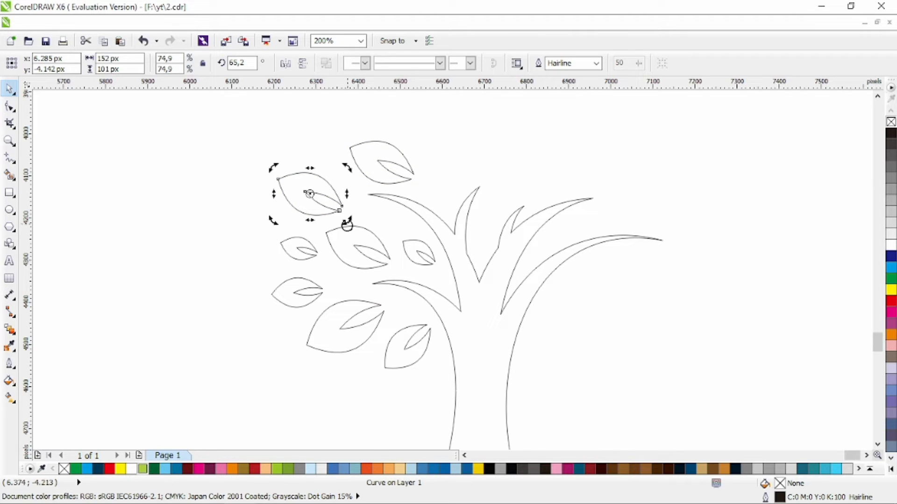
pyautogui.moveTo(347, 222); pyautogui.dragTo(351, 217)
pyautogui.click(326, 193)
pyautogui.moveTo(273, 171); pyautogui.dragTo(255, 159)
pyautogui.moveTo(320, 183); pyautogui.dragTo(331, 185)
pyautogui.click(324, 195)
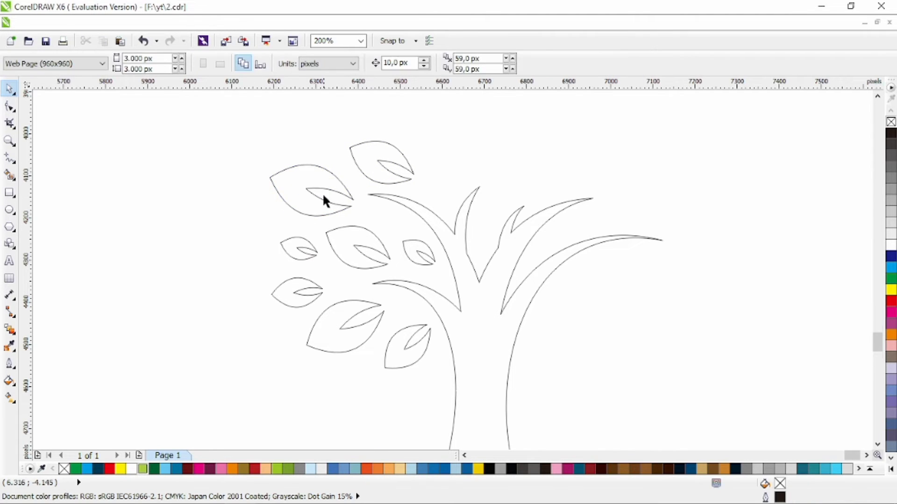
pyautogui.scroll(-1, 329, 199)
pyautogui.scroll(1, 344, 199)
pyautogui.moveTo(395, 259); pyautogui.dragTo(402, 200)
pyautogui.click(402, 203)
pyautogui.hotkey('ctrl', 'z')
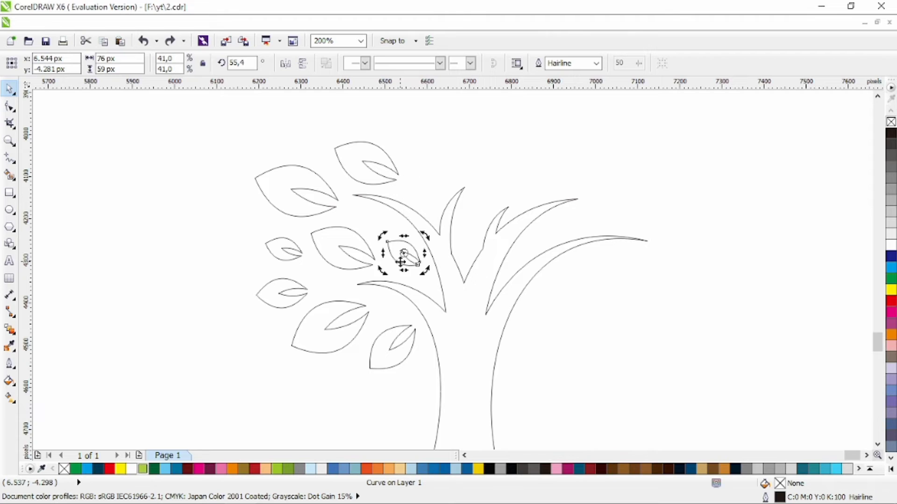
pyautogui.moveTo(405, 254); pyautogui.dragTo(418, 183)
pyautogui.hotkey('ctrl', 'z')
# Step: Copy the small leaf from between the left branches to above the upper left branch, enlarge it, and rotate it steeper
pyautogui.moveTo(406, 260); pyautogui.dragTo(413, 190)
pyautogui.rightClick(413, 190)
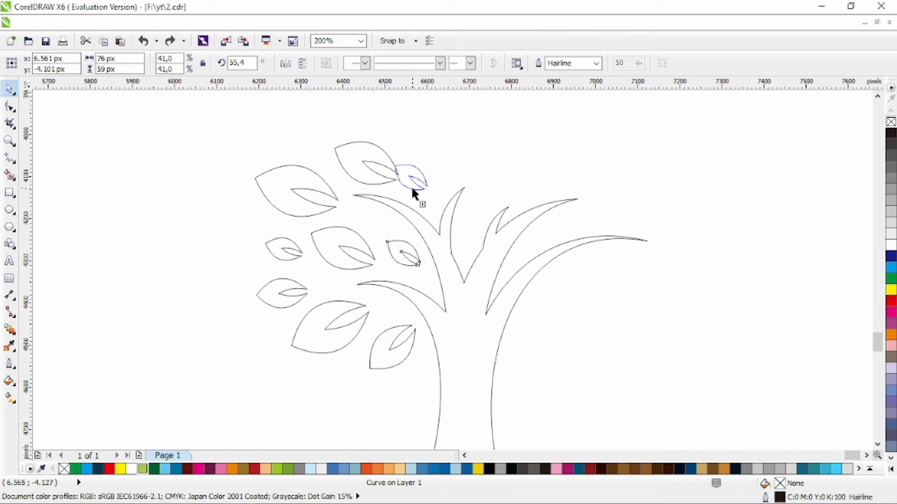
pyautogui.click(419, 182)
pyautogui.moveTo(432, 161); pyautogui.dragTo(322, 170)
pyautogui.click(431, 179)
pyautogui.click(428, 170)
pyautogui.click(449, 174)
pyautogui.click(454, 174)
# Step: Copy the steep leaf to the upper edge of the crown and add two small leaves to its left, the outer one larger
pyautogui.scroll(-1, 313, 206)
pyautogui.scroll(2, 314, 207)
pyautogui.rightClick(374, 142)
pyautogui.click(300, 153)
pyautogui.moveTo(267, 139); pyautogui.dragTo(284, 152)
pyautogui.moveTo(304, 161); pyautogui.dragTo(335, 147)
pyautogui.moveTo(336, 147); pyautogui.dragTo(302, 174)
pyautogui.click(262, 154)
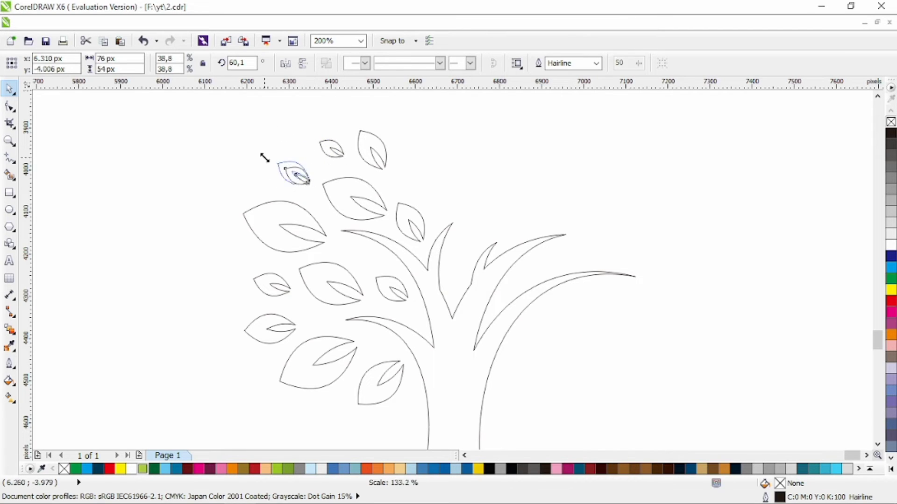
# Step: Make a horizontally mirrored copy of all the leaves and place it on the right side of the tree
pyautogui.scroll(-2, 366, 170)
pyautogui.moveTo(385, 315); pyautogui.dragTo(403, 312)
pyautogui.moveTo(329, 204); pyautogui.dragTo(475, 250)
pyautogui.rightClick(558, 205)
pyautogui.click(285, 64)
pyautogui.click(532, 199)
# Step: Move the upper inner leaves of the mirrored half and place its small inner leaf at the crown's centre, rotated to 183.7°
pyautogui.moveTo(439, 191); pyautogui.dragTo(425, 185)
pyautogui.moveTo(454, 154); pyautogui.dragTo(444, 155)
pyautogui.click(450, 224)
pyautogui.moveTo(451, 224); pyautogui.dragTo(420, 136)
pyautogui.hotkey('ctrl', 'z')
pyautogui.click(414, 161)
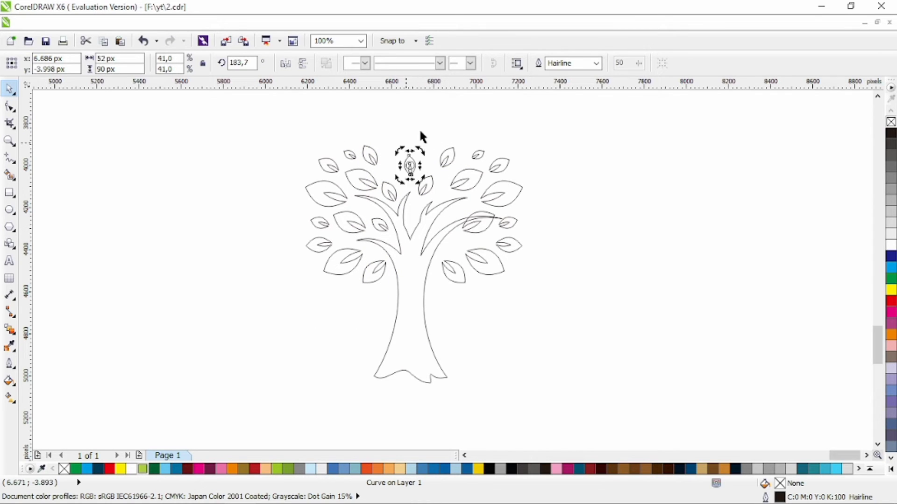
# Step: Move the large leaf overlapping the right branch to the crown's top and rearrange the outer right leaves, rotating the outermost to 91.1°
pyautogui.moveTo(480, 230); pyautogui.dragTo(404, 147)
pyautogui.moveTo(485, 261); pyautogui.dragTo(475, 245)
pyautogui.moveTo(513, 244); pyautogui.dragTo(535, 252)
pyautogui.click(518, 250)
pyautogui.moveTo(508, 223); pyautogui.dragTo(521, 226)
pyautogui.moveTo(520, 252); pyautogui.dragTo(510, 243)
pyautogui.moveTo(524, 227); pyautogui.dragTo(521, 221)
pyautogui.click(522, 221)
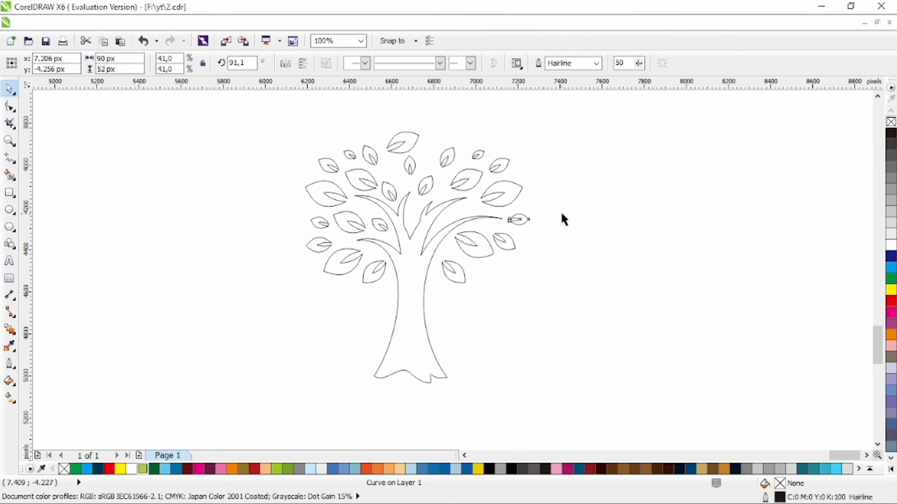
# Step: Enlarge the small centre leaf to 68.5 %, rotate it to 196.4°, and turn the large top leaf upright beside it
pyautogui.click(443, 204)
pyautogui.moveTo(425, 143); pyautogui.dragTo(384, 142)
pyautogui.click(405, 161)
pyautogui.moveTo(413, 182); pyautogui.dragTo(420, 180)
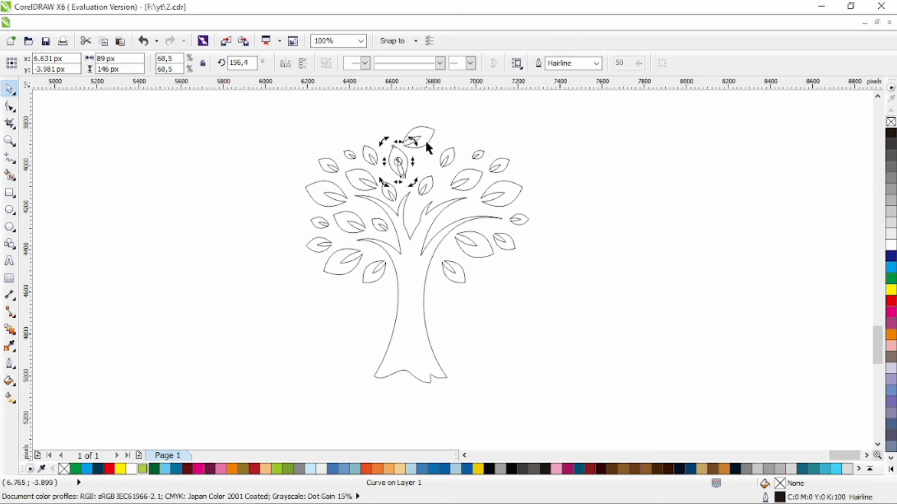
pyautogui.click(437, 139)
pyautogui.moveTo(424, 143)
pyautogui.mouseDown()
pyautogui.moveTo(439, 138)
pyautogui.moveTo(445, 162)
pyautogui.moveTo(427, 152)
pyautogui.mouseUp()
pyautogui.click(492, 146)
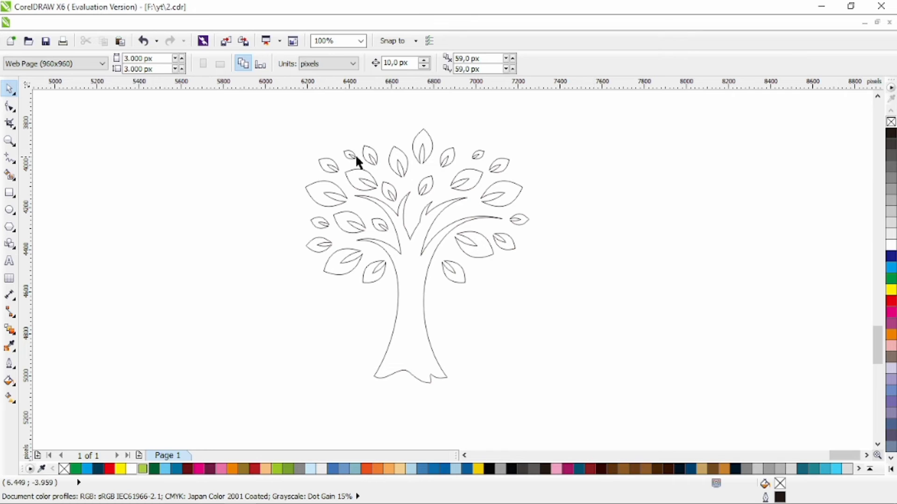
# Step: Place a copy of the smallest upper left leaf near the top of the crown
pyautogui.moveTo(352, 156); pyautogui.dragTo(388, 137)
pyautogui.rightClick(388, 137)
pyautogui.click(390, 134)
pyautogui.doubleClick(388, 133)
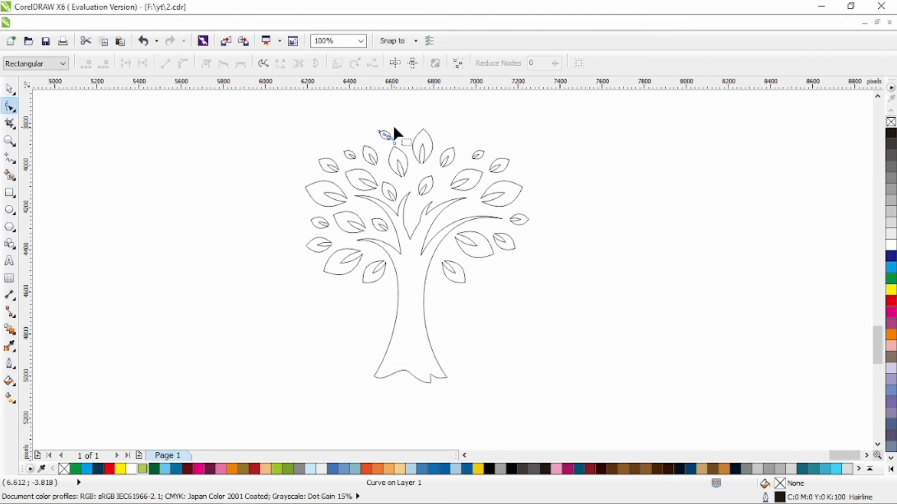
pyautogui.click(12, 89)
# Step: Turn the small top leaf upright and arrange further small leaf copies at the peak and upper right of the crown
pyautogui.click(386, 136)
pyautogui.moveTo(400, 123); pyautogui.dragTo(447, 140)
pyautogui.click(411, 118)
pyautogui.click(385, 142)
pyautogui.click(380, 132)
pyautogui.rightClick(451, 140)
pyautogui.click(452, 141)
pyautogui.click(481, 133)
pyautogui.click(519, 141)
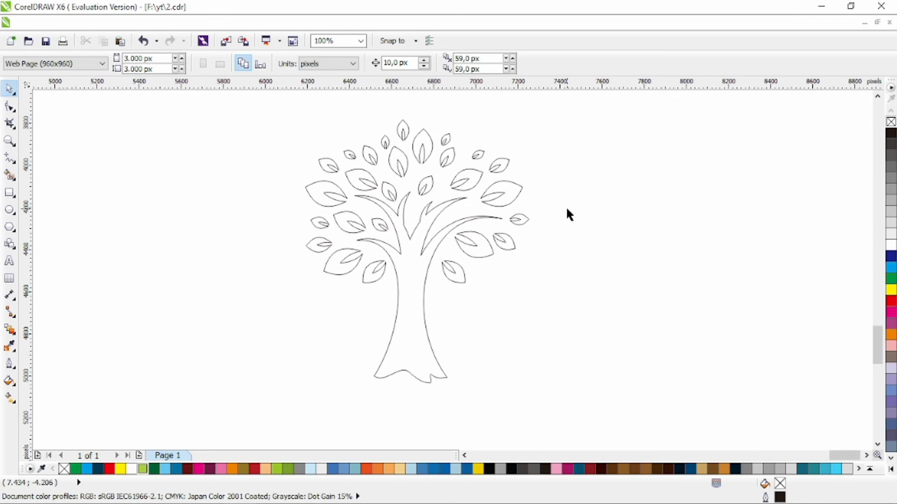
# Step: Weld all the leaves into one object and fill it with Green
pyautogui.scroll(1, 568, 215)
pyautogui.moveTo(564, 126); pyautogui.dragTo(232, 324)
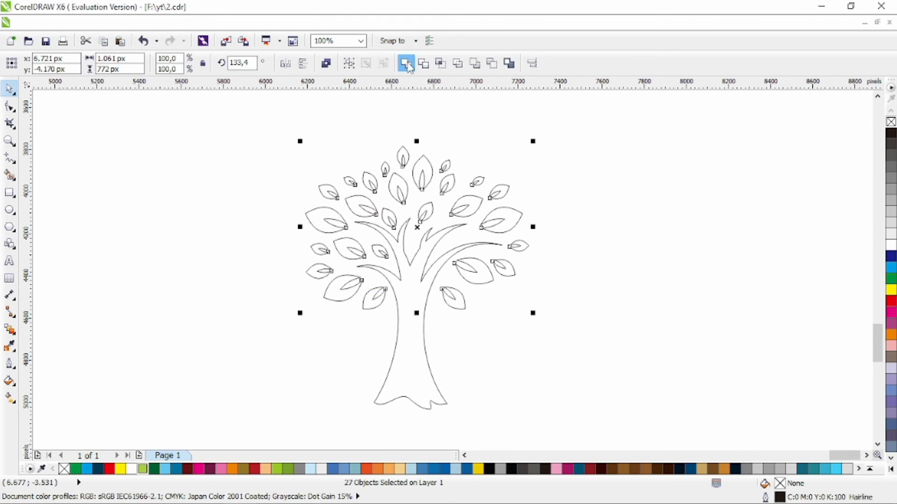
pyautogui.click(406, 63)
pyautogui.click(75, 468)
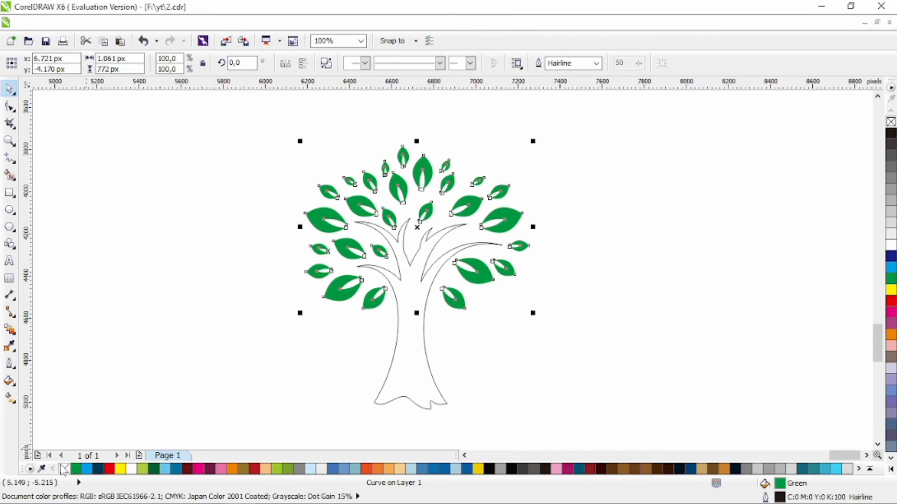
# Step: Give the leaves a vertical linear fountain fill from green at the bottom to light green at the top, without an outline
pyautogui.click(10, 399)
pyautogui.moveTo(412, 322); pyautogui.dragTo(411, 141)
pyautogui.click(143, 469)
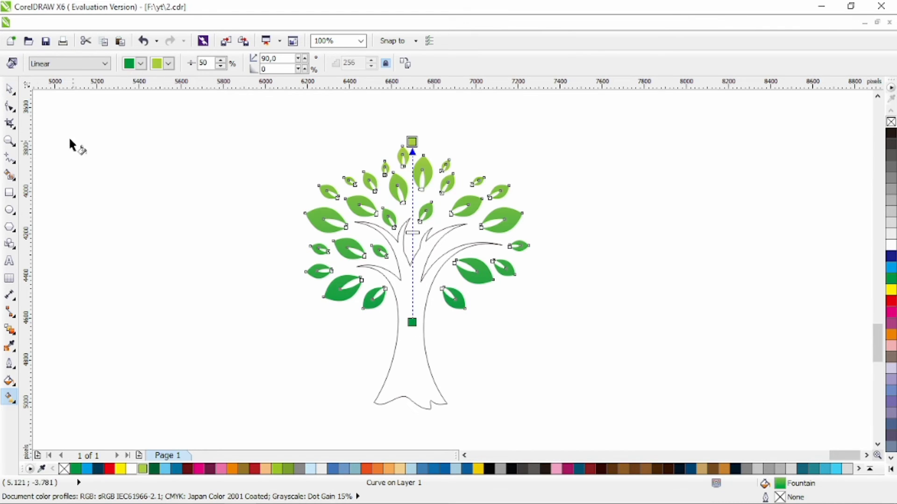
pyautogui.click(9, 88)
# Step: Fill the trunk and branches with brown and remove their outline
pyautogui.click(396, 370)
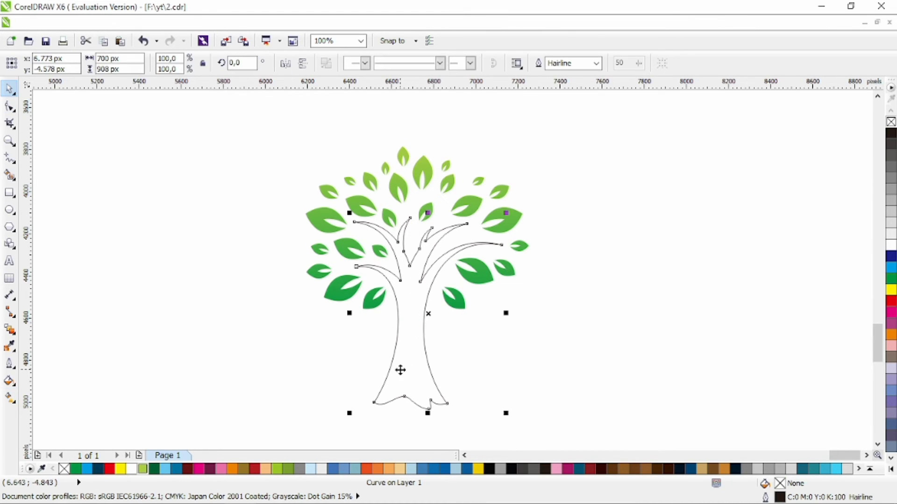
pyautogui.click(712, 469)
pyautogui.rightClick(64, 468)
pyautogui.click(612, 338)
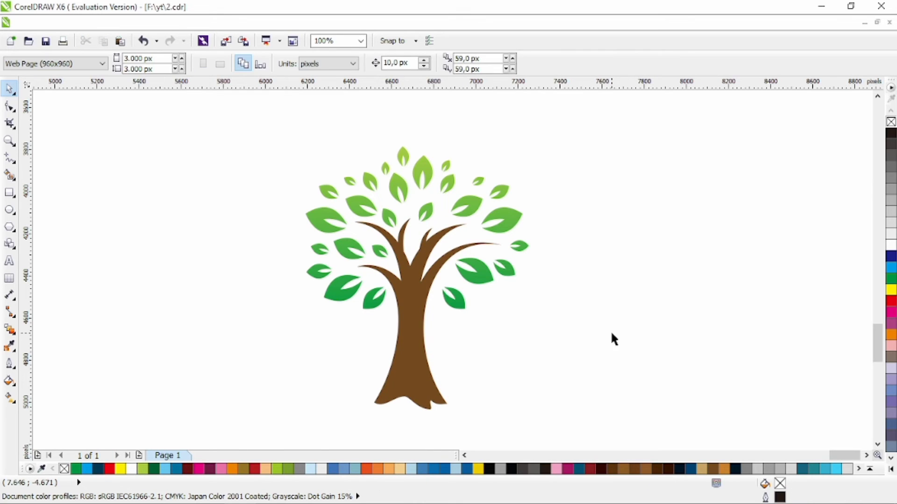
# Step: Group the leaves with the trunk and move the tree up and to the left
pyautogui.scroll(-2, 532, 304)
pyautogui.moveTo(371, 366); pyautogui.dragTo(371, 366)
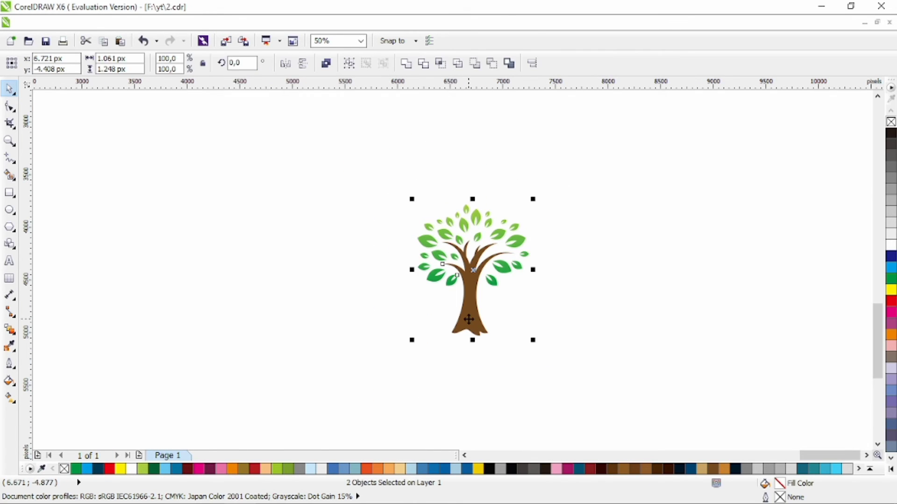
pyautogui.hotkey('ctrl', 'g')
pyautogui.moveTo(468, 320); pyautogui.dragTo(426, 289)
pyautogui.click(533, 284)
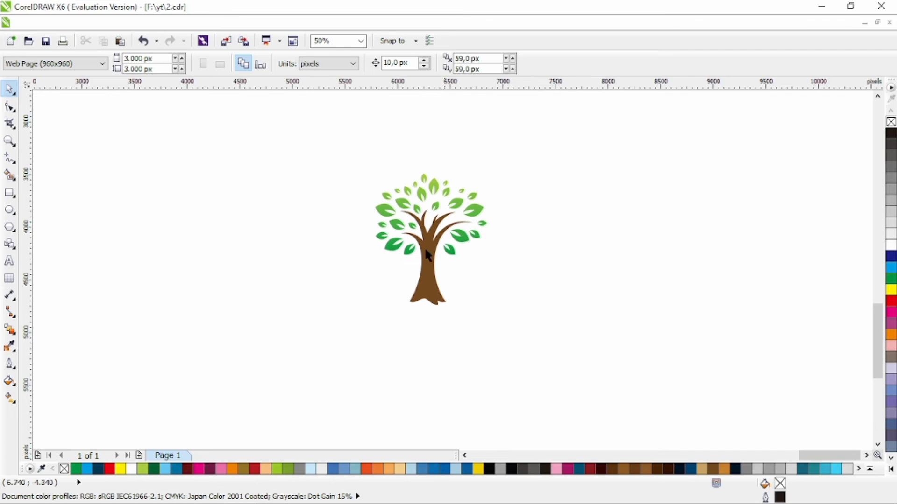
# Step: Add the artistic text "Nature" below the tree and format it in bold Calibri
pyautogui.click(9, 261)
pyautogui.click(370, 332)
pyautogui.write('Nature')
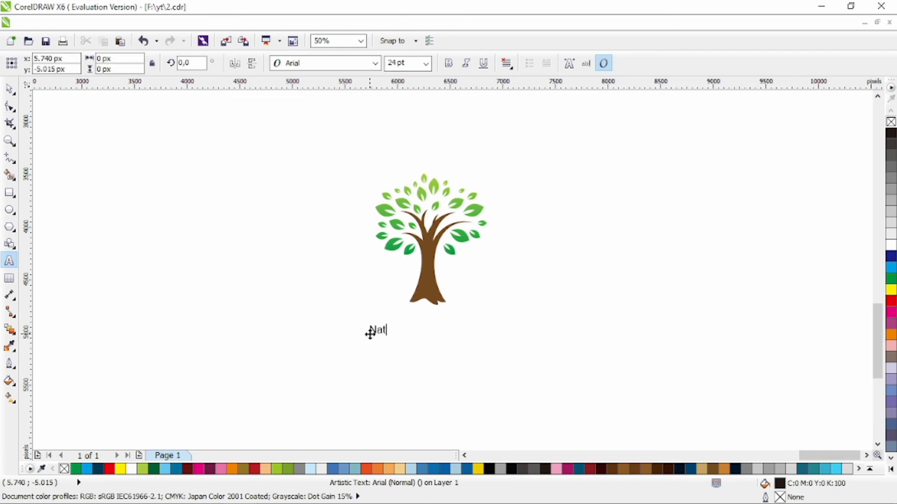
pyautogui.click(9, 88)
pyautogui.click(375, 63)
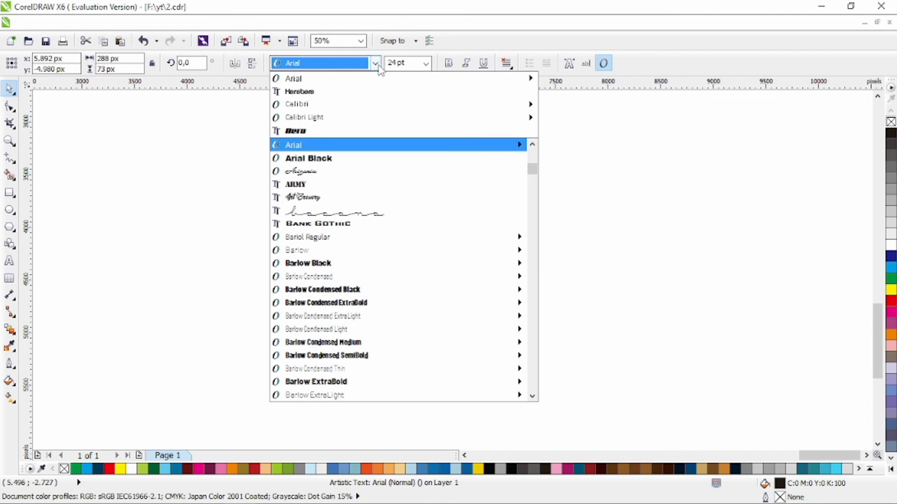
pyautogui.click(367, 104)
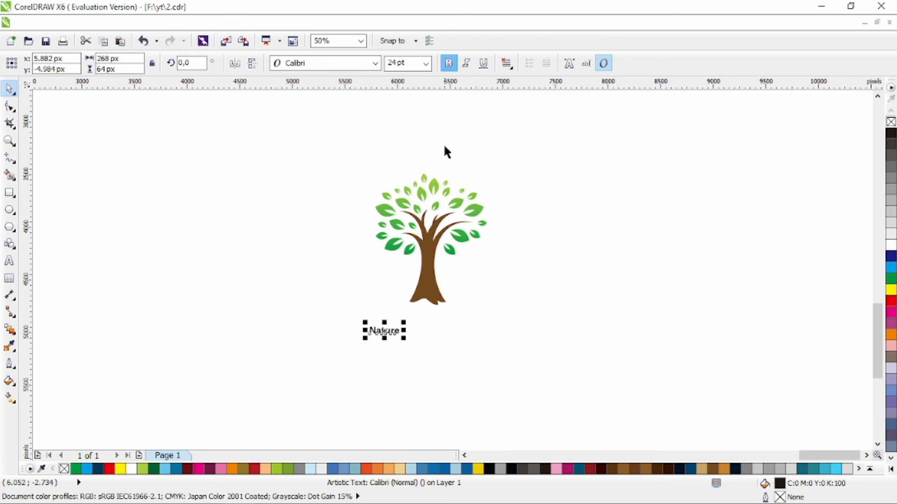
pyautogui.click(448, 63)
# Step: Enlarge the text to 72.625 pt, copy it directly below, and change the copy to "LOGO DESIGN"
pyautogui.moveTo(405, 340); pyautogui.dragTo(438, 371)
pyautogui.press('Escape')
pyautogui.rightClick(438, 371)
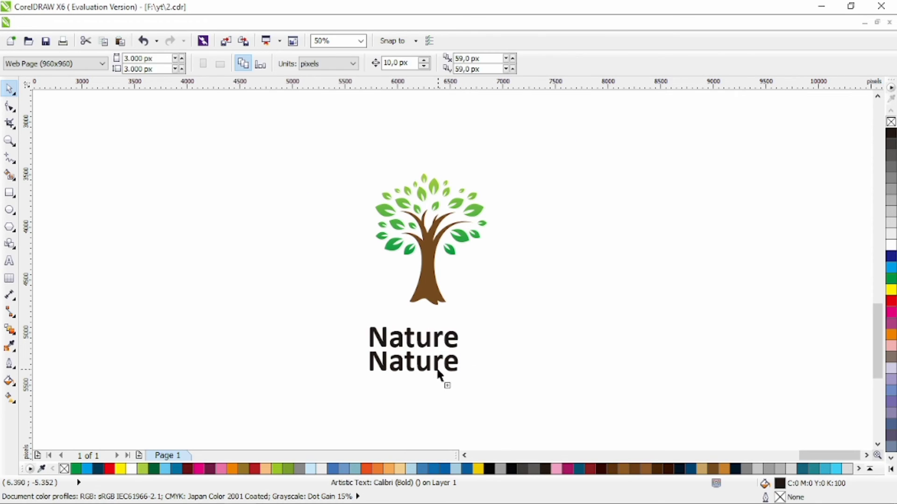
pyautogui.doubleClick(438, 370)
pyautogui.hotkey('ctrl', 'a')
pyautogui.press('capslock')
pyautogui.write('LOGO DESIGN')
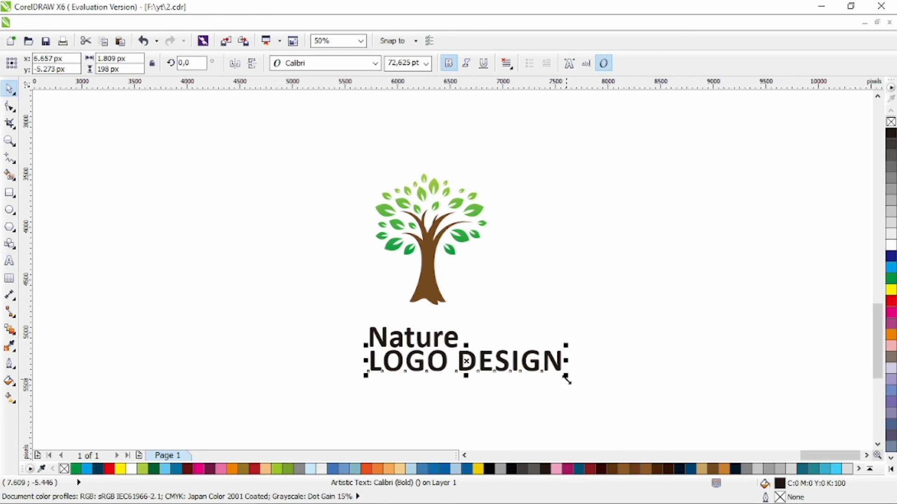
# Step: Shrink the LOGO DESIGN line to about 14 pt and widen its letter spacing
pyautogui.moveTo(566, 376); pyautogui.dragTo(451, 360)
pyautogui.click(11, 109)
pyautogui.click(9, 88)
# Step: Centre both text lines horizontally under the tree
pyautogui.moveTo(305, 142); pyautogui.dragTo(535, 374)
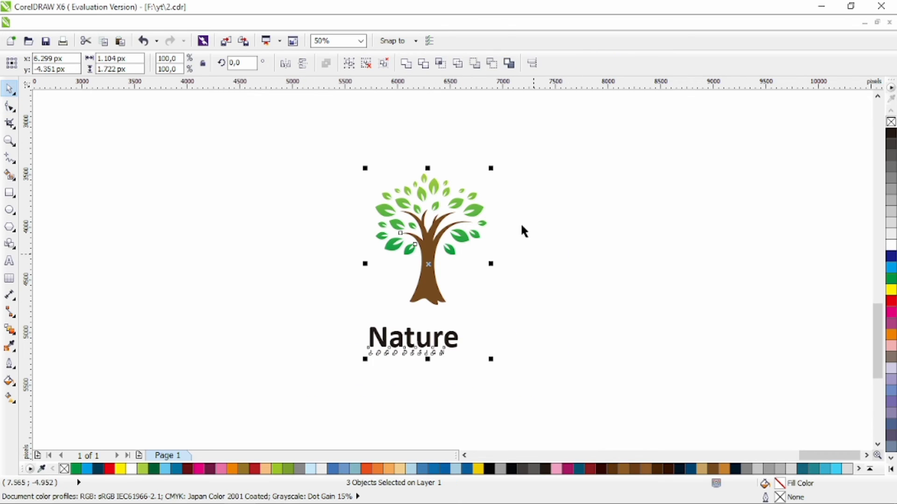
pyautogui.moveTo(531, 138); pyautogui.dragTo(304, 315)
pyautogui.moveTo(322, 144); pyautogui.dragTo(571, 383)
pyautogui.press('c')
pyautogui.click(571, 383)
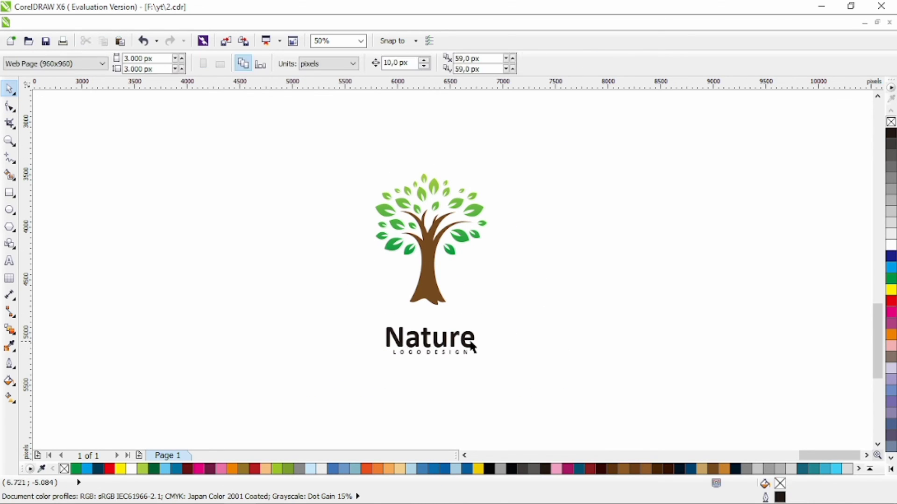
# Step: Widen the letter spacing of the word Nature
pyautogui.click(469, 339)
pyautogui.click(10, 106)
pyautogui.moveTo(480, 352); pyautogui.dragTo(491, 352)
pyautogui.click(9, 88)
# Step: Change the name's capital N to a lowercase n and centre it under the tree again
pyautogui.doubleClick(403, 332)
pyautogui.press('BackSpace')
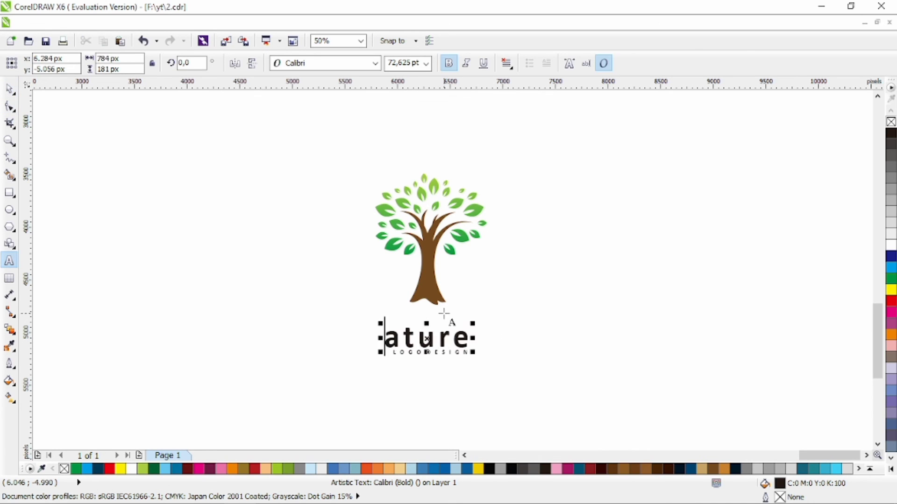
pyautogui.write('n')
pyautogui.hotkey('ctrl', 'space')
pyautogui.moveTo(282, 150); pyautogui.dragTo(577, 407)
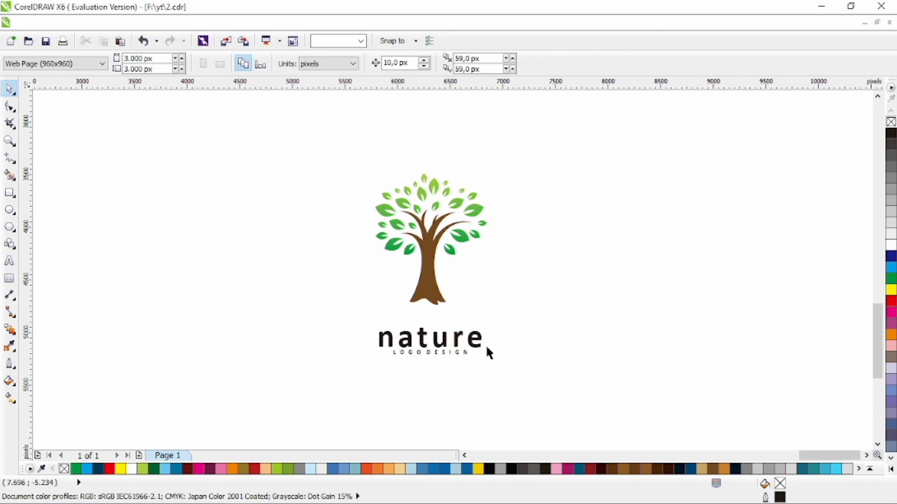
# Step: Adjust the vertical gap between the LOGO DESIGN line and the word nature above it
pyautogui.scroll(1, 486, 351)
pyautogui.click(428, 367)
pyautogui.moveTo(434, 363); pyautogui.dragTo(434, 358)
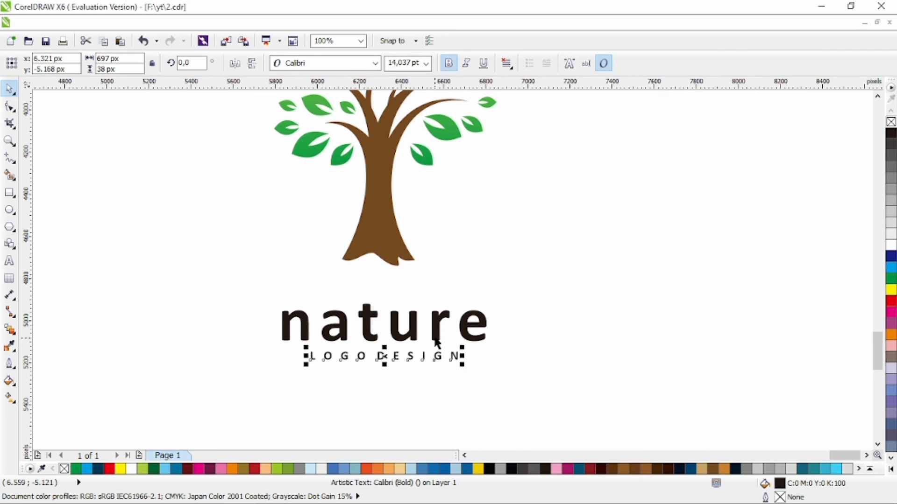
# Step: Fill the word nature with the trunk's dark brown and the LOGO DESIGN line with a slightly lighter brown
pyautogui.click(437, 337)
pyautogui.click(712, 469)
pyautogui.click(439, 357)
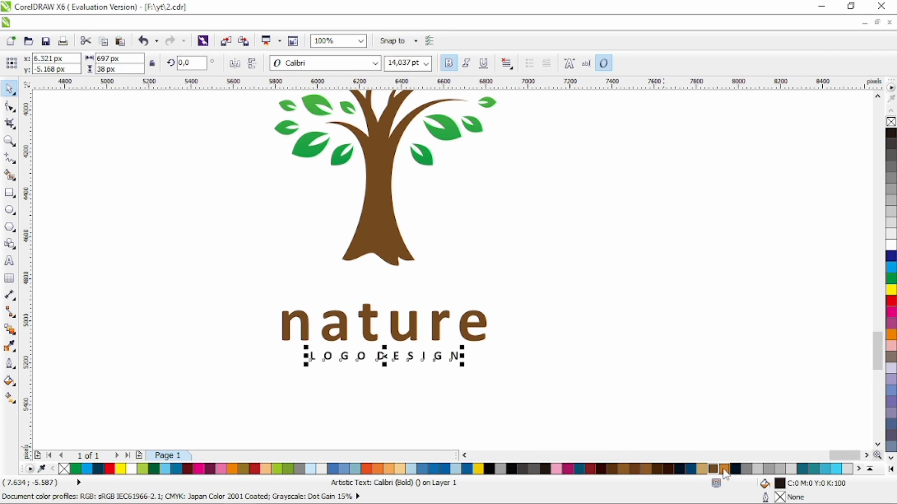
pyautogui.click(724, 468)
pyautogui.click(647, 469)
pyautogui.click(521, 305)
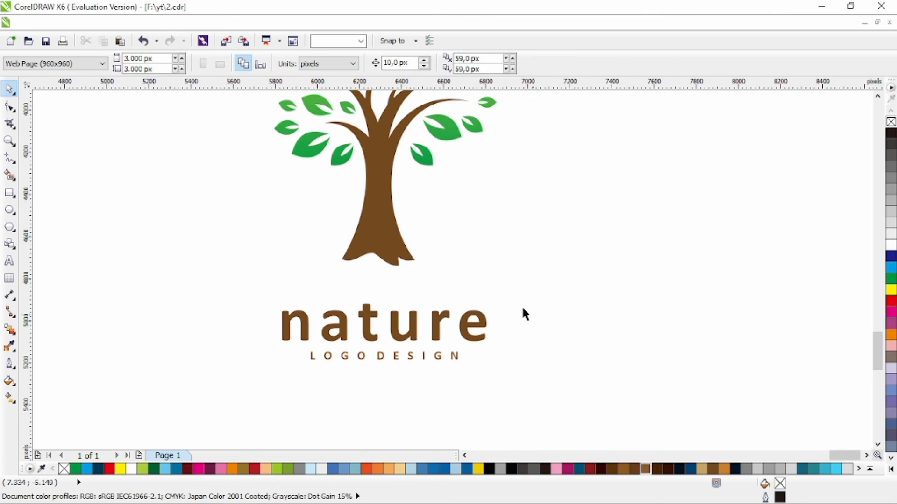
pyautogui.scroll(-1, 590, 318)
pyautogui.scroll(1, 584, 280)
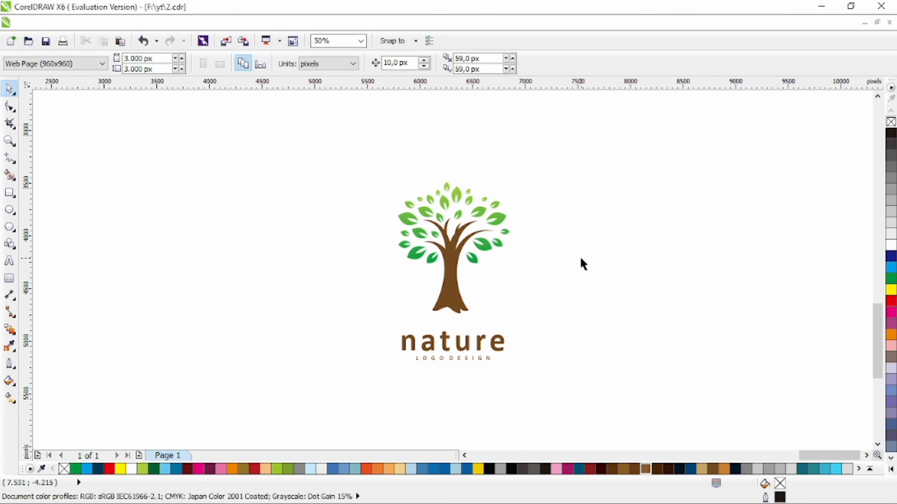